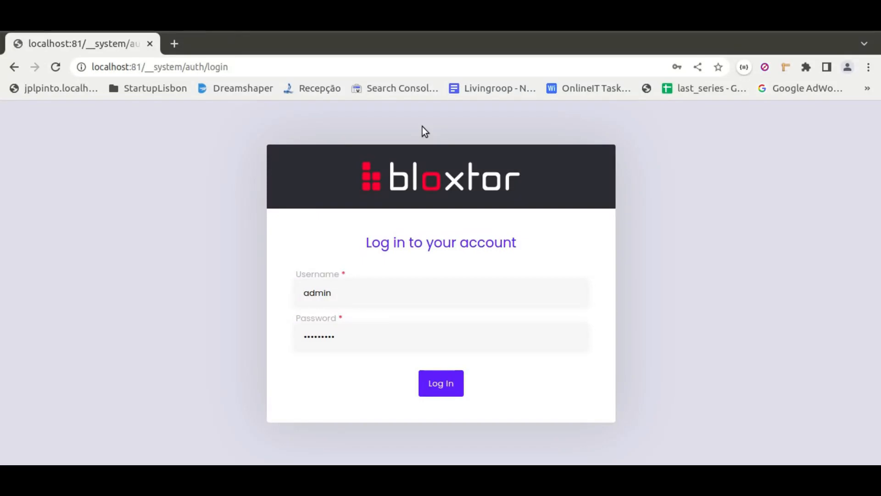
Log in with the prefilled account, choose the Advanced Workspace and open the my_first_project project
click(444, 391)
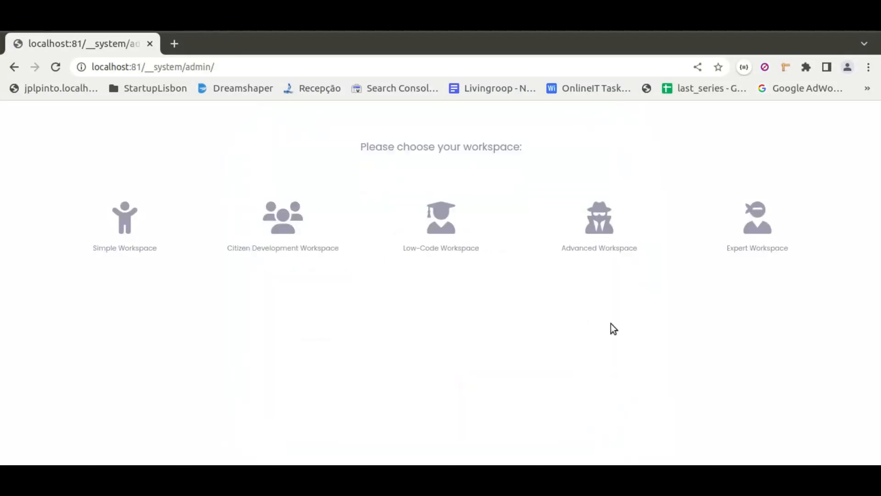
click(614, 238)
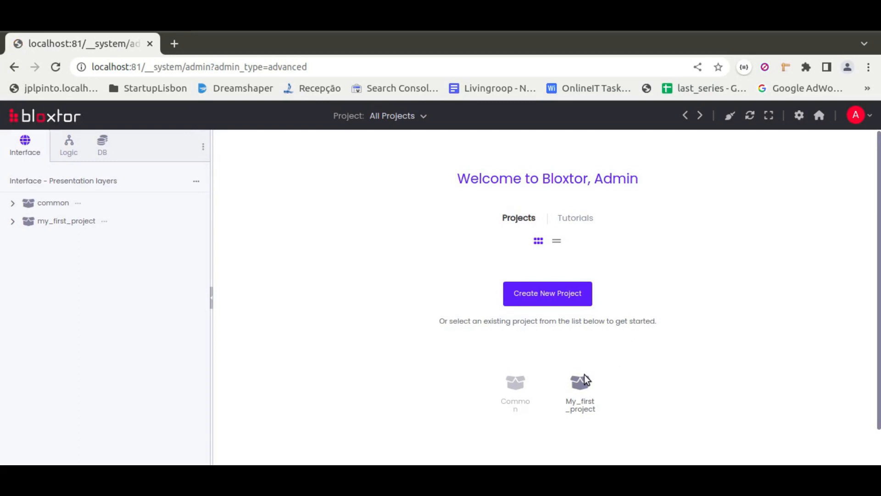
click(576, 384)
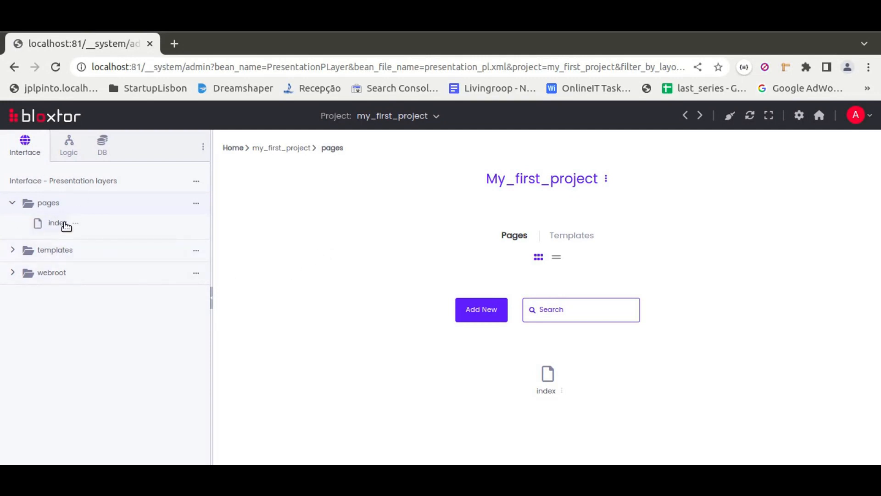
Add two new pages named page_1 and page_2 to the project's pages folder
click(196, 203)
click(228, 228)
text(page_1)
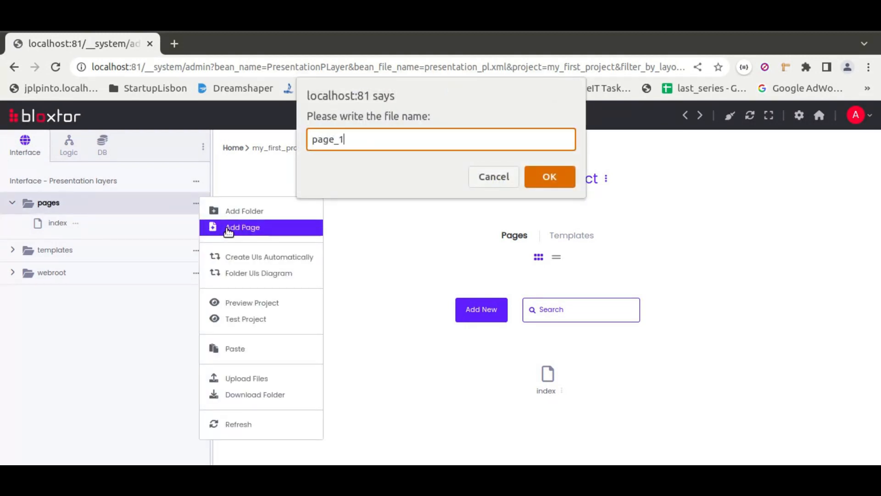
key(Return)
click(197, 204)
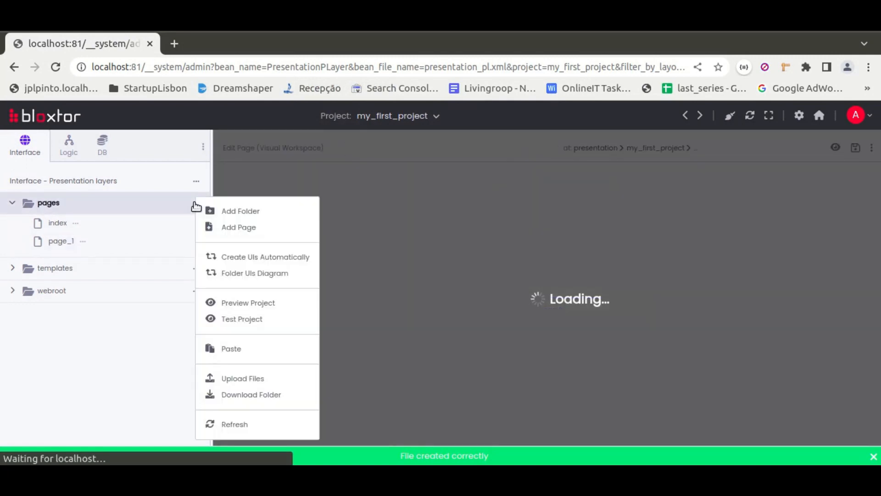
click(225, 229)
text(page_2)
key(Return)
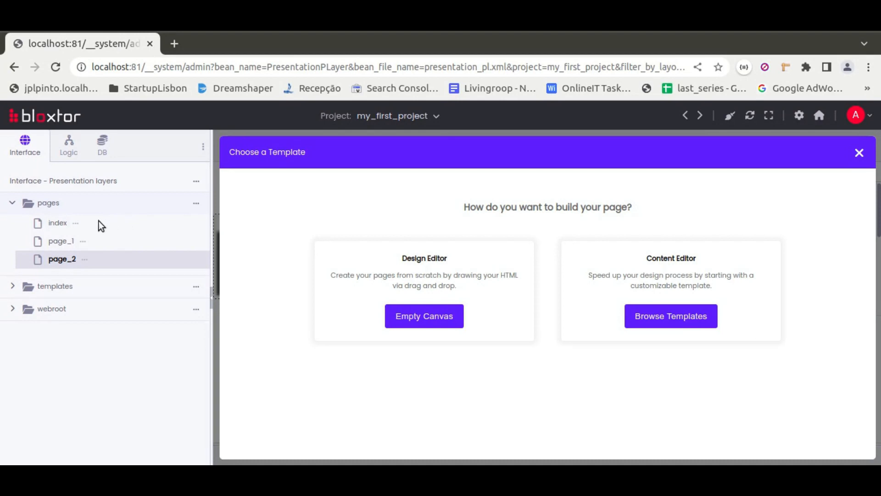
Open the user management module for the current project
click(196, 181)
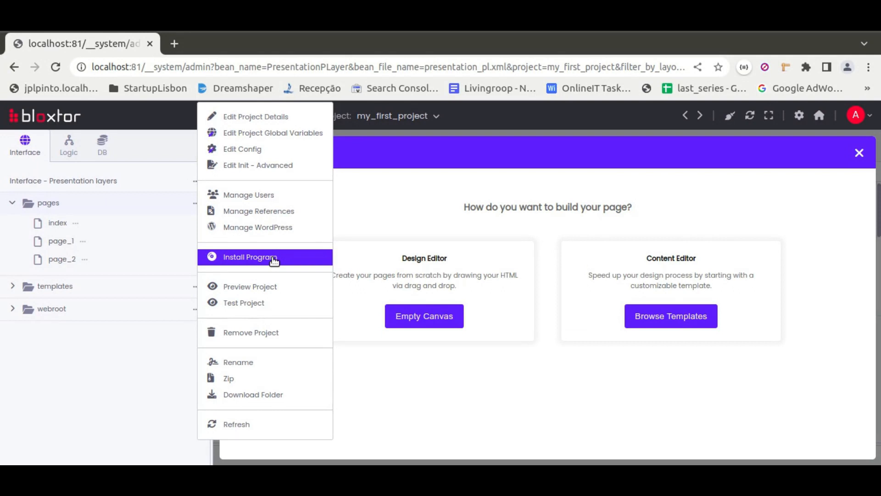
click(61, 227)
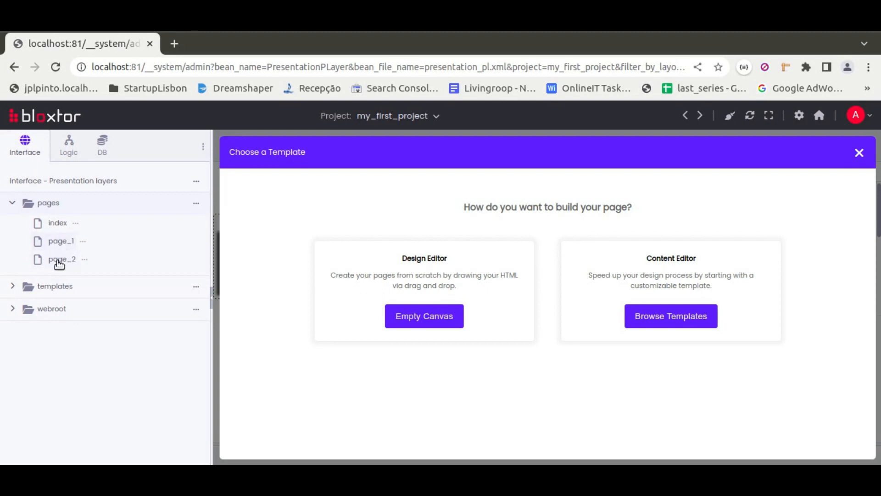
click(196, 181)
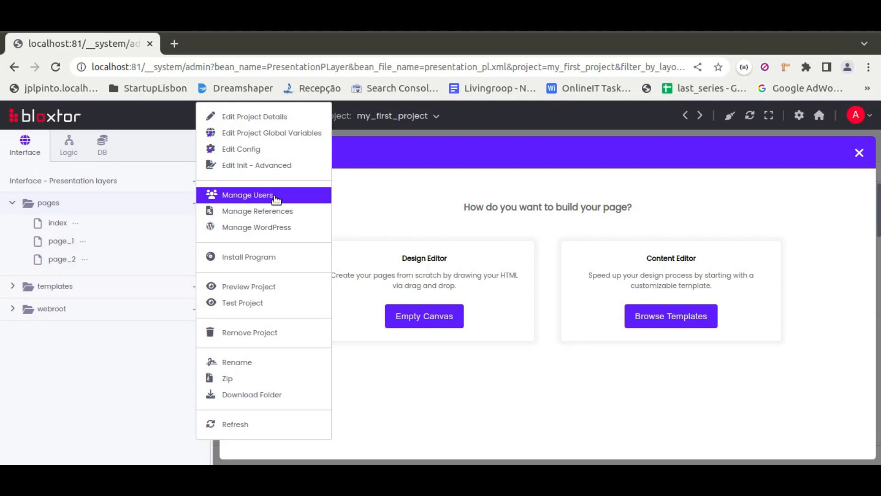
click(250, 196)
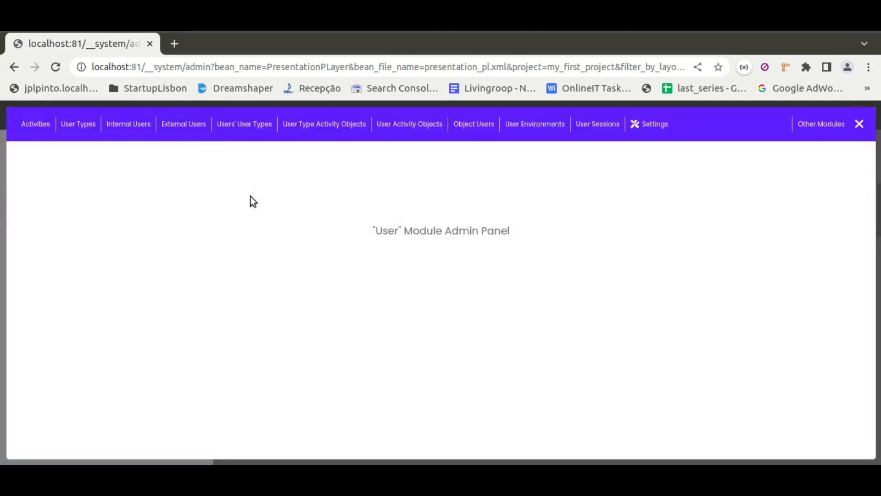
Review the activities, user types, internal users and external users lists
mouse_move(592, 129)
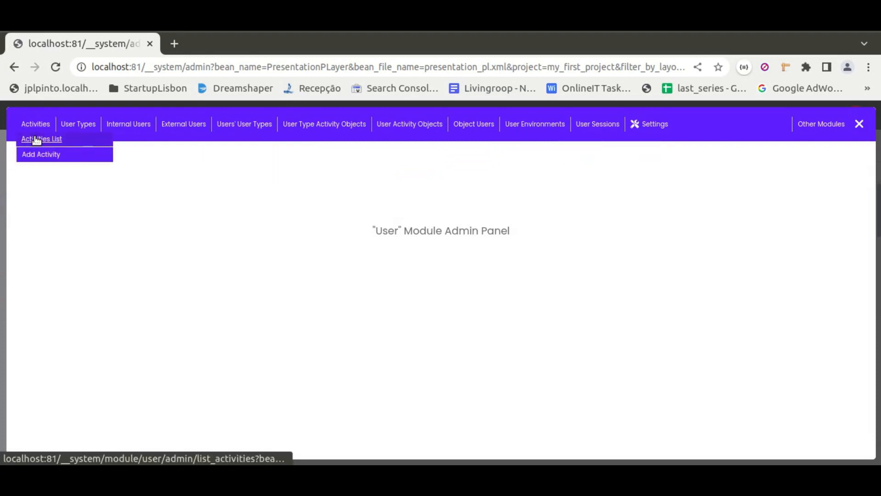
click(36, 139)
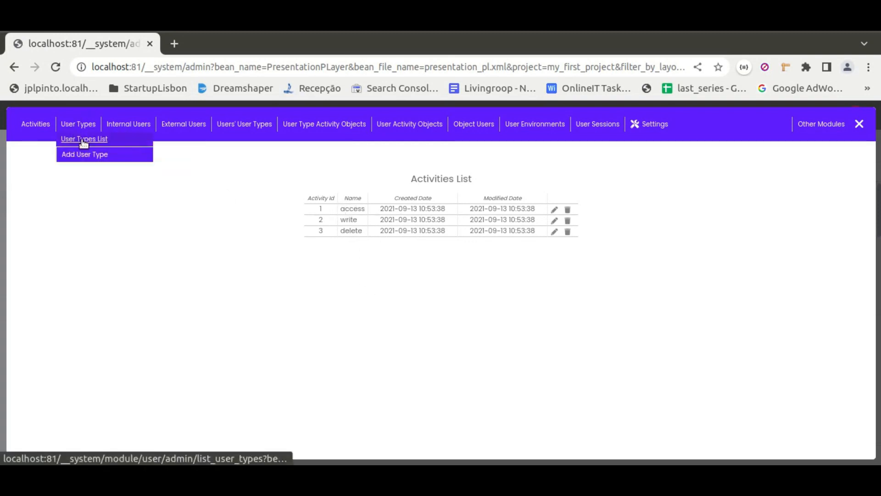
click(78, 139)
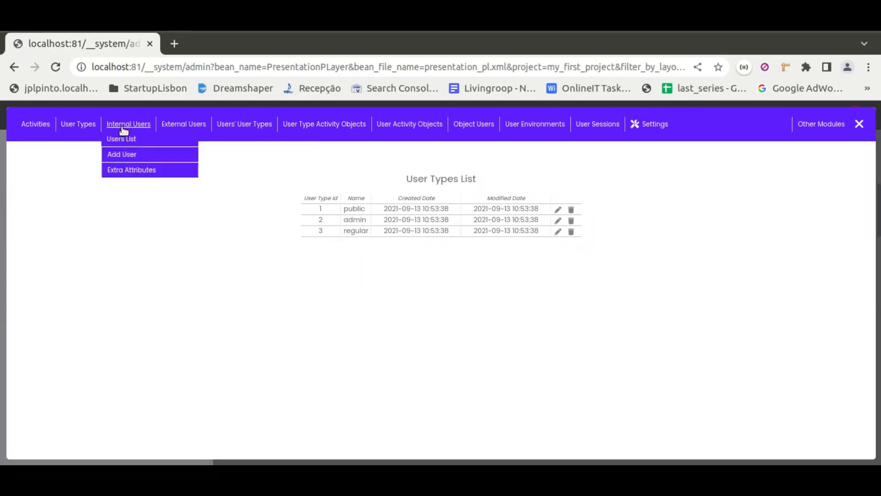
click(122, 138)
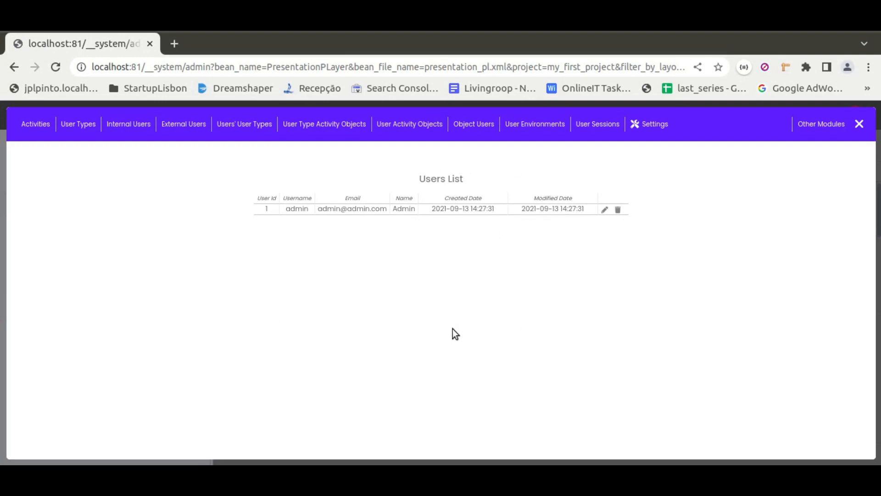
mouse_move(126, 124)
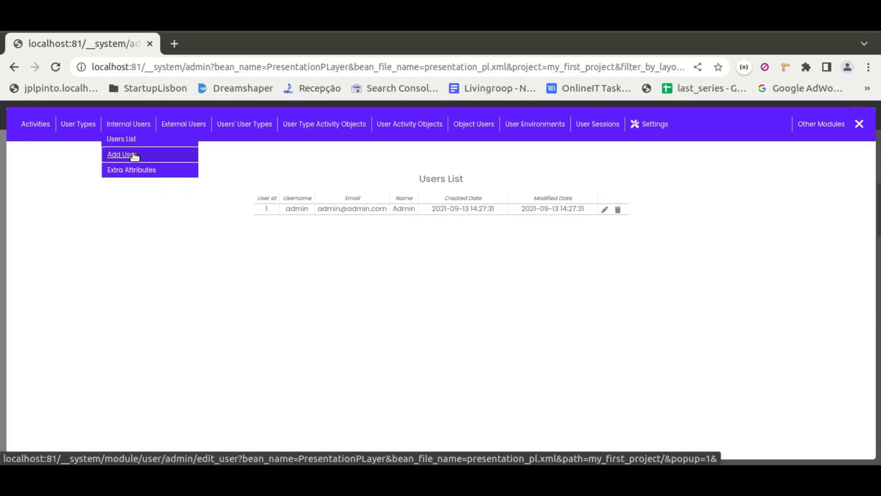
mouse_move(172, 128)
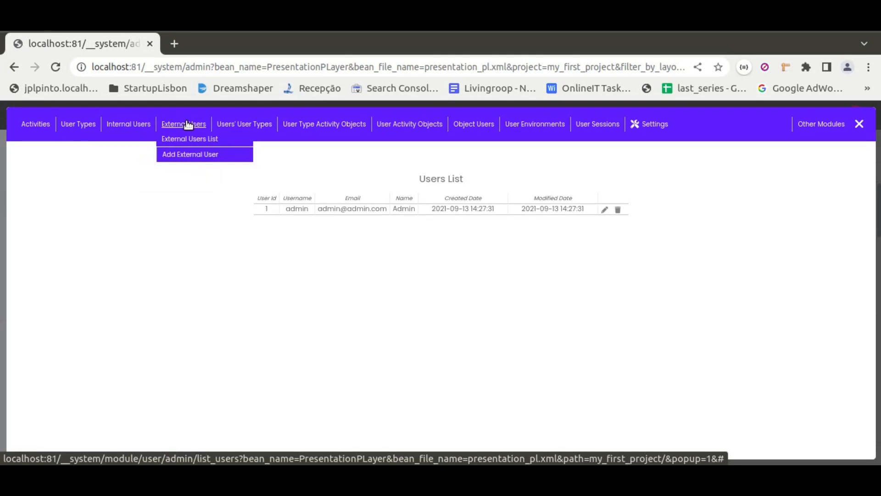
click(194, 140)
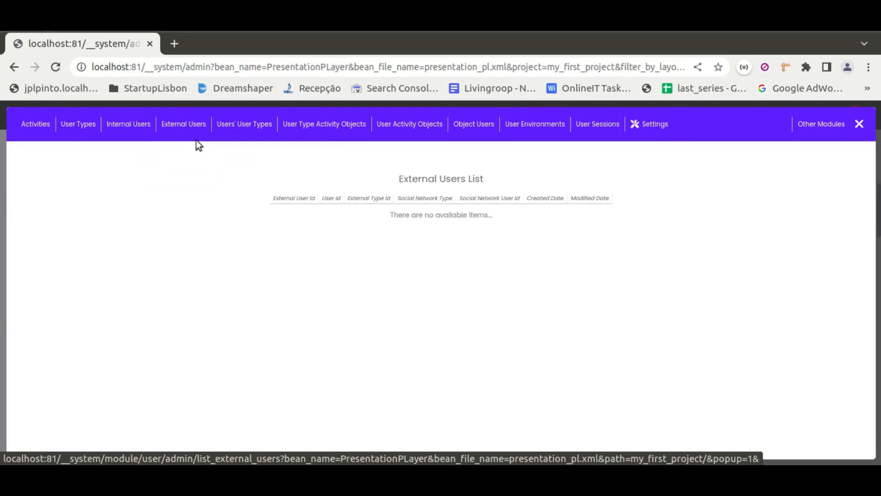
Try out the new external user form with user Admin - admin and external type Auth 0, looking through its remaining fields
mouse_move(193, 131)
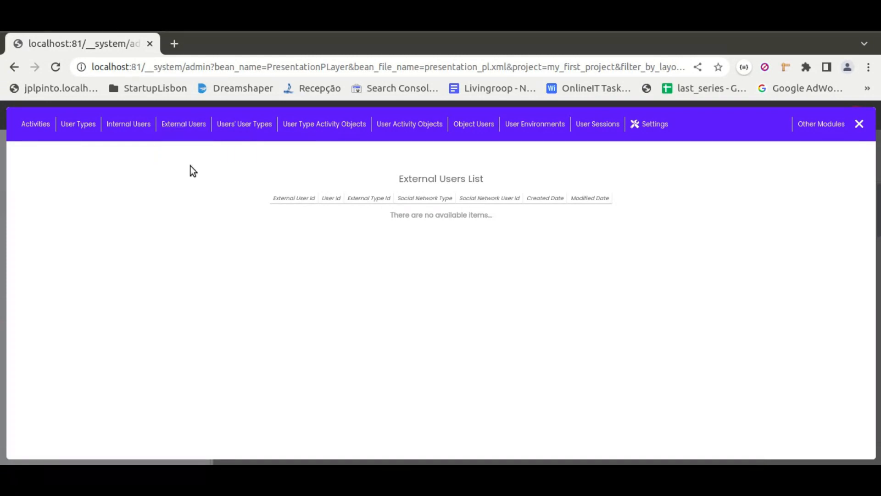
click(200, 156)
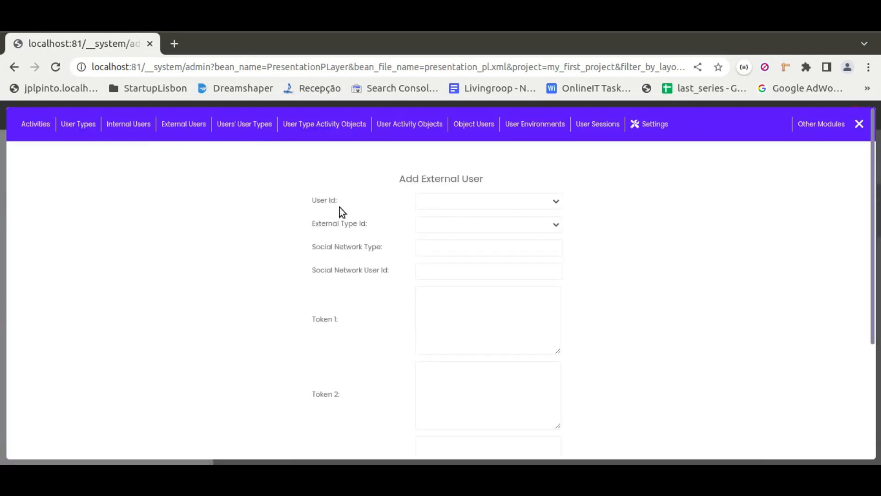
click(476, 200)
click(474, 224)
click(456, 224)
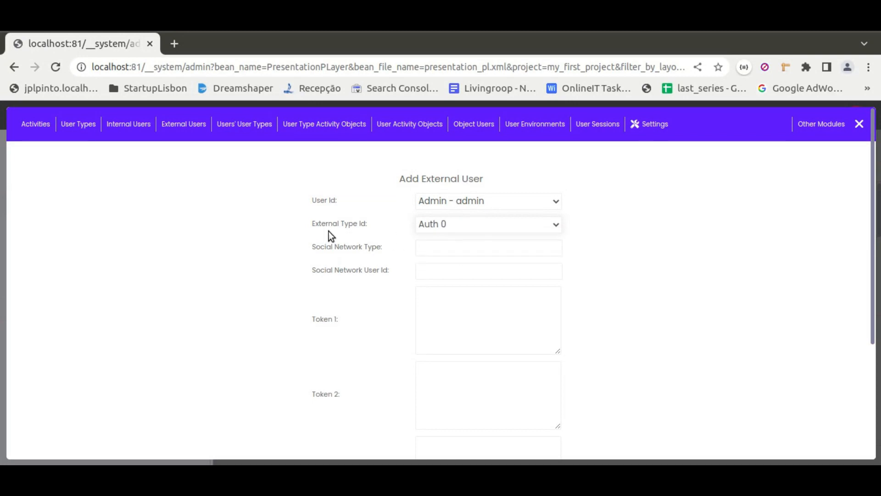
click(439, 249)
click(442, 269)
click(439, 312)
click(446, 395)
scroll(364, 315, down, 5)
scroll(364, 315, up, 5)
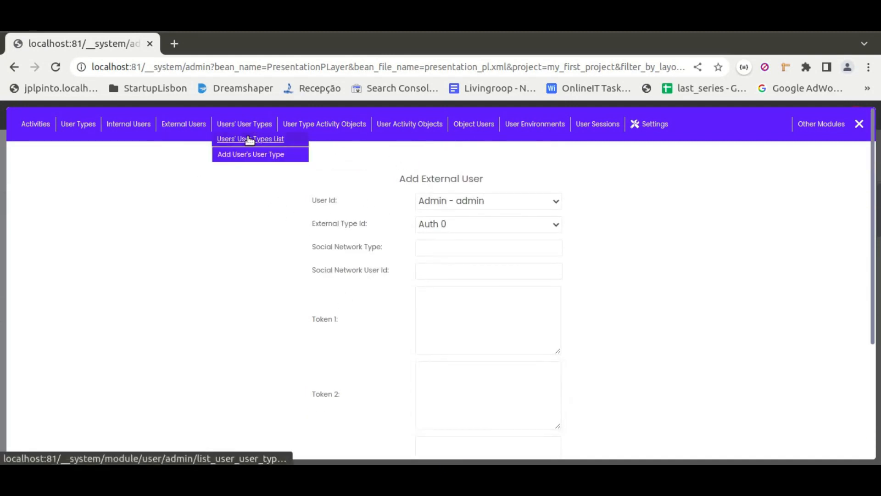
Examine the list of users' user types to see which user type the admin user is assigned
click(247, 139)
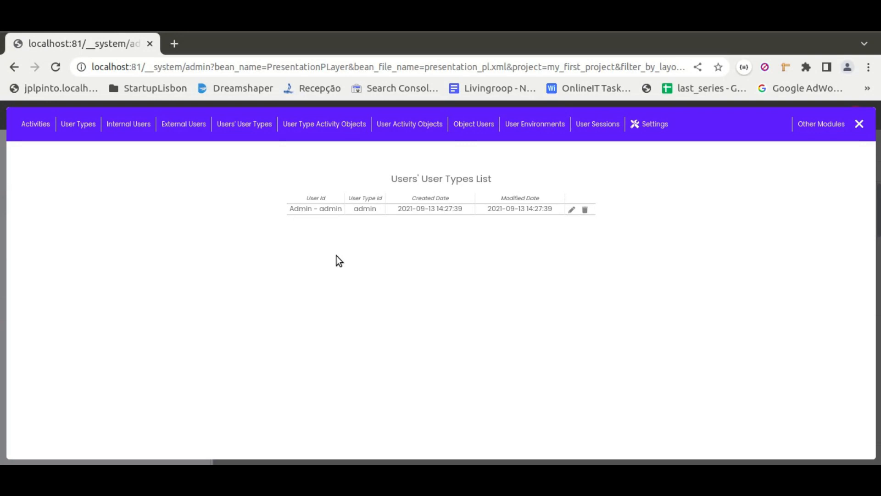
double_click(304, 209)
drag(288, 208, 312, 208)
double_click(365, 209)
Try assigning the user type regular to Admin - admin, leaving the form for the users' user types list without adding it
mouse_move(237, 123)
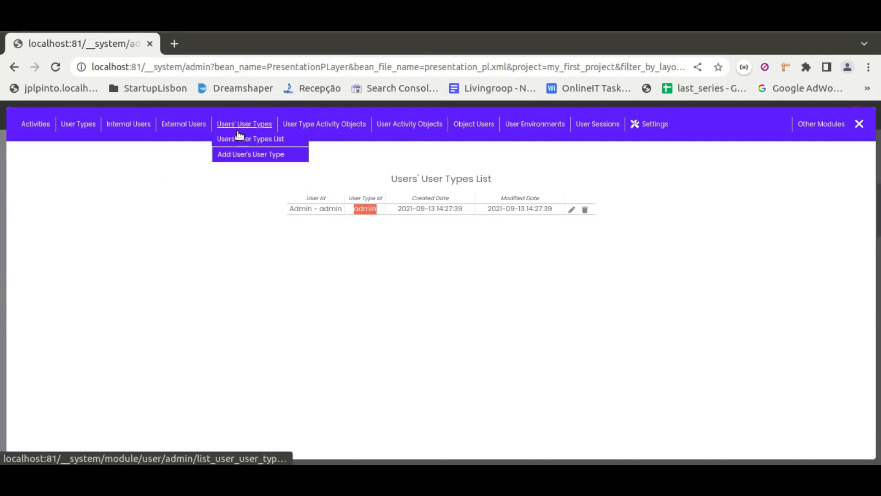
click(238, 156)
click(464, 205)
click(438, 225)
click(437, 224)
click(428, 277)
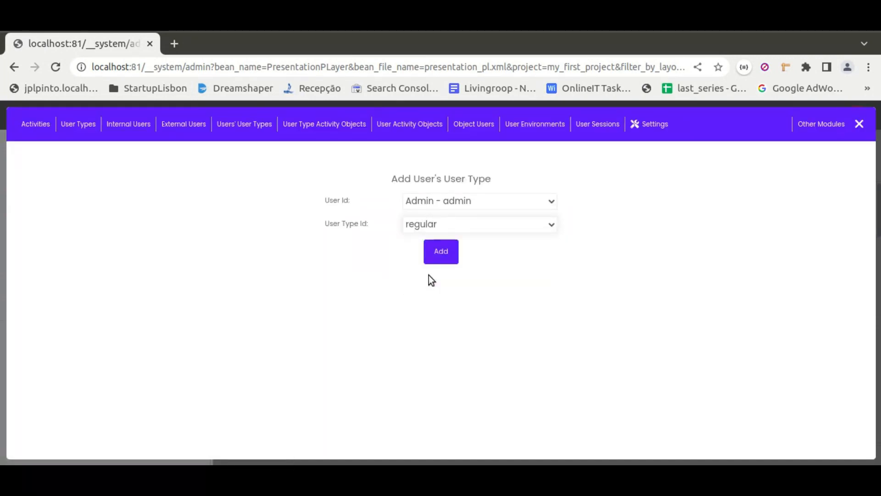
mouse_move(240, 123)
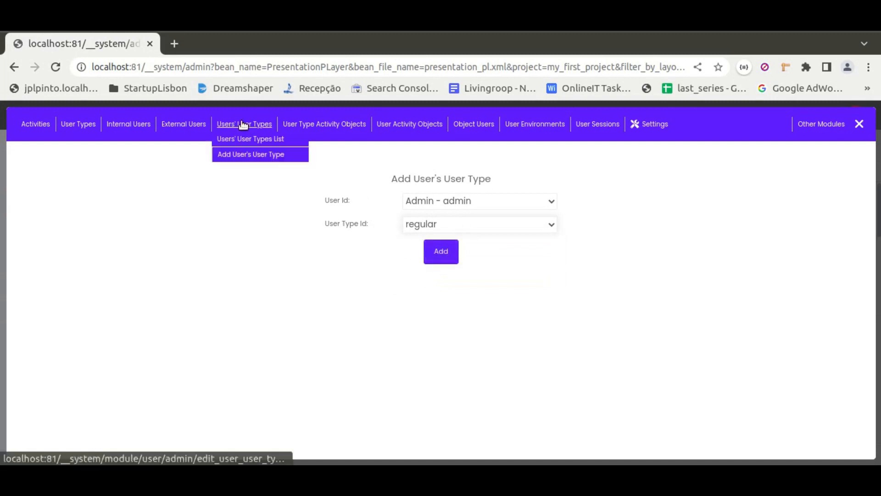
click(230, 138)
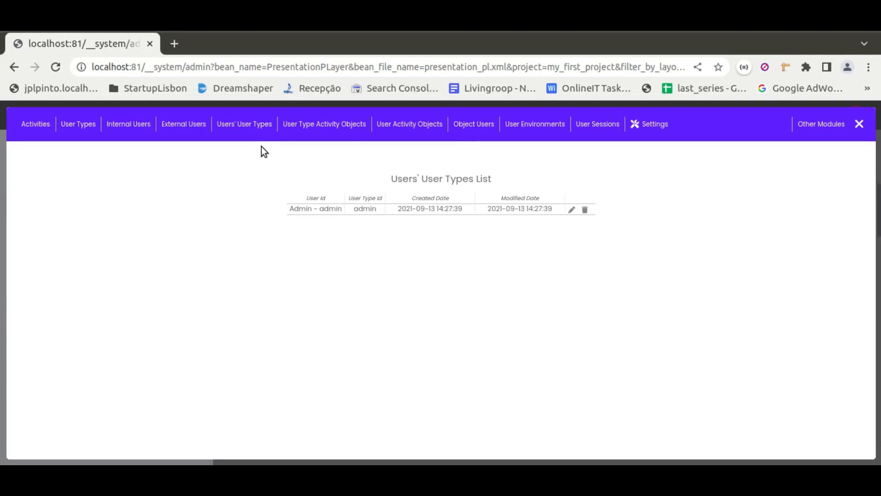
mouse_move(338, 127)
mouse_move(232, 129)
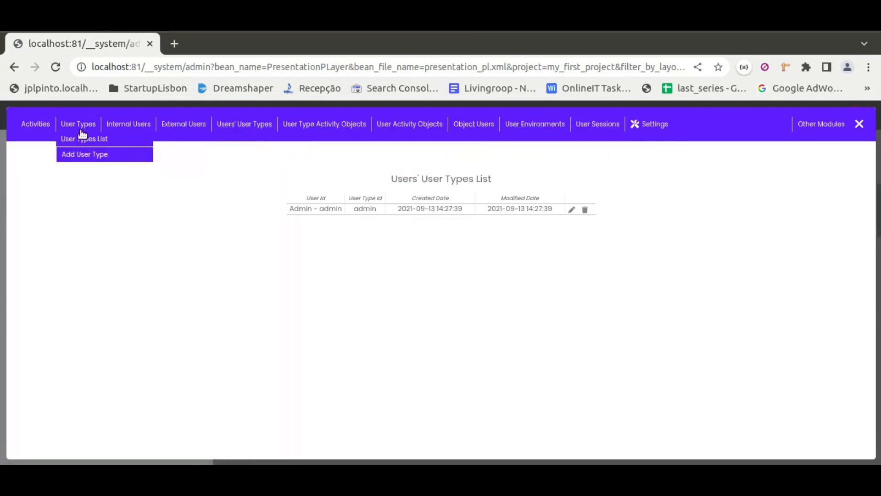
mouse_move(40, 127)
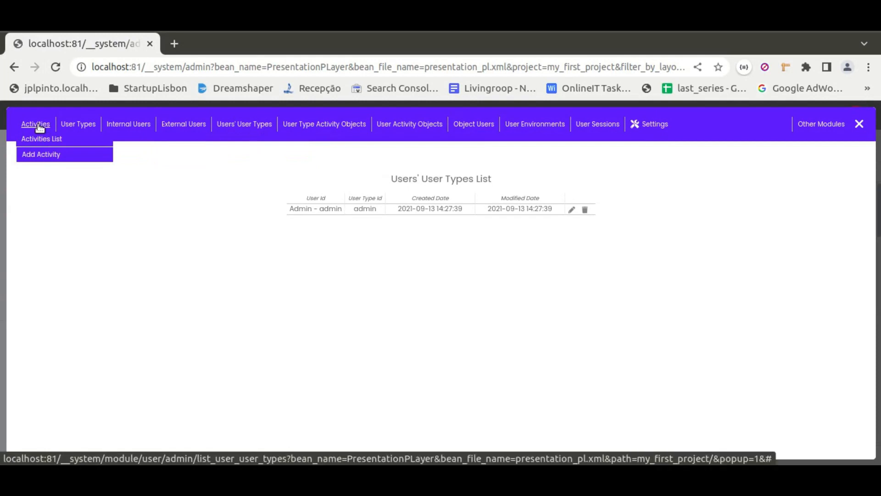
mouse_move(87, 130)
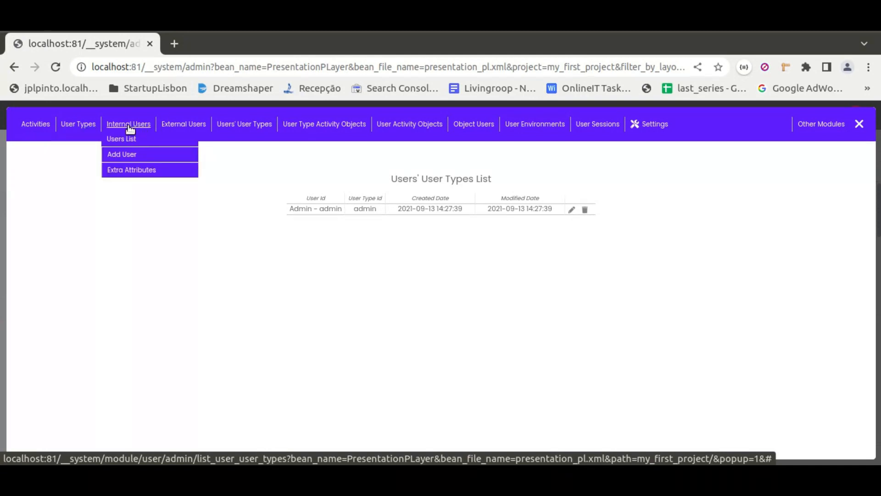
mouse_move(175, 128)
mouse_move(141, 129)
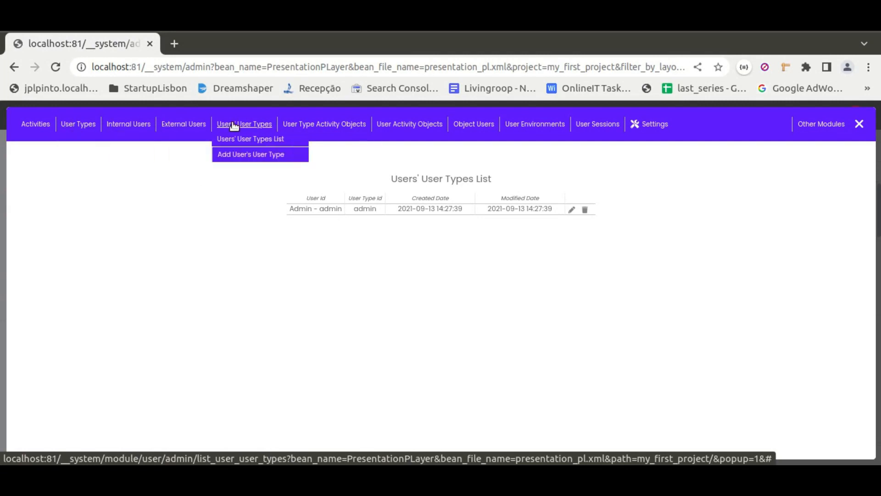
Open the management of user type activity objects and choose the admin user type
mouse_move(299, 130)
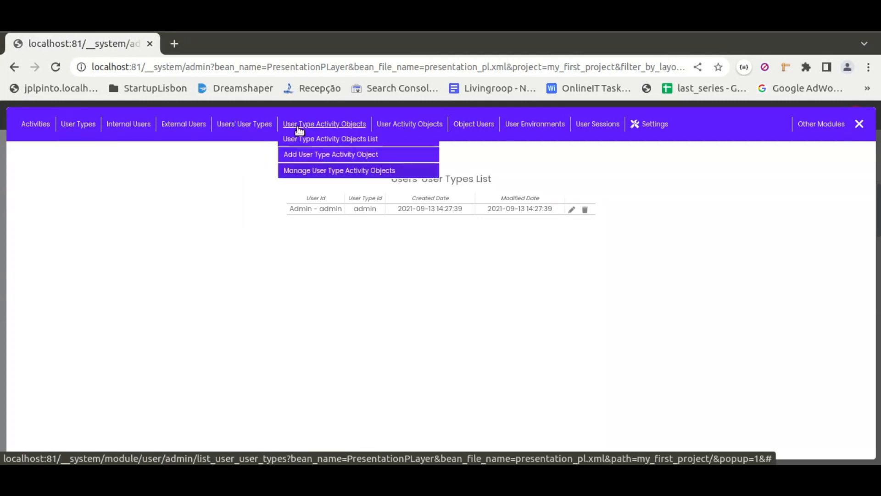
click(337, 172)
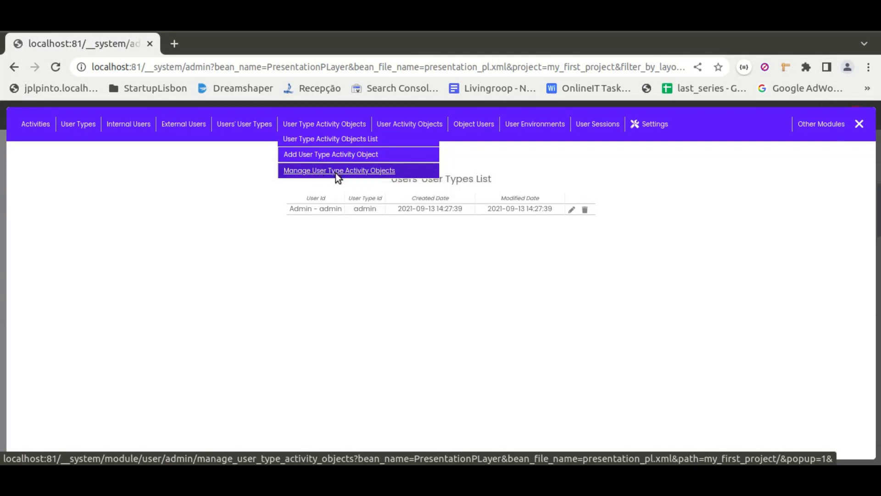
click(448, 211)
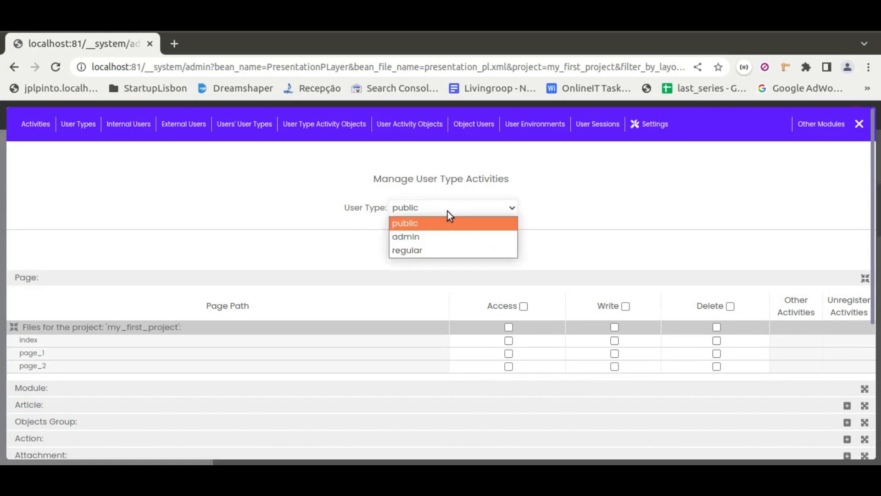
click(413, 238)
Examine the Access, Write and Delete permission columns for the project's pages
scroll(245, 236, down, 2)
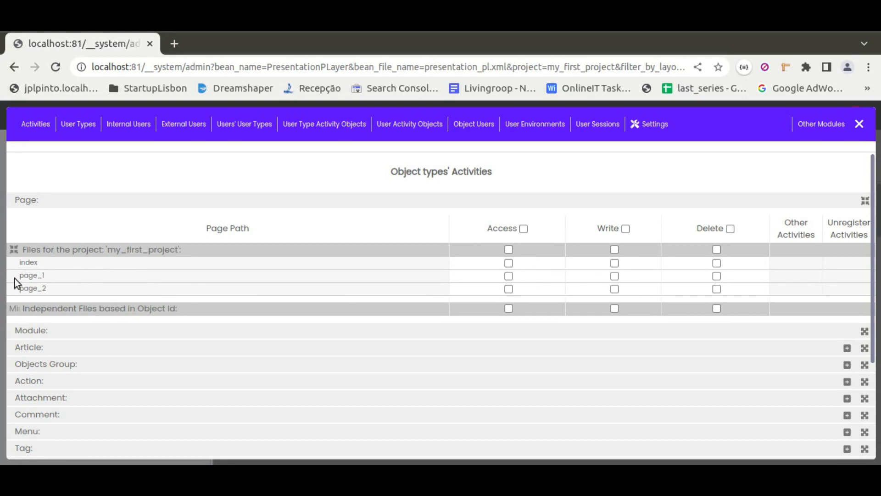
double_click(490, 227)
double_click(606, 228)
double_click(710, 229)
scroll(389, 265, up, 2)
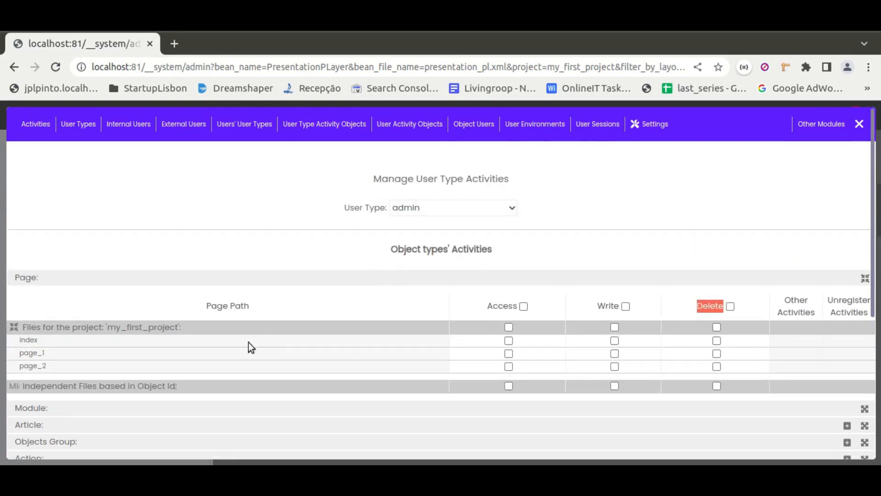
Examine the object types' permission lists for the admin user type, expanding and collapsing the module files
scroll(249, 347, down, 2)
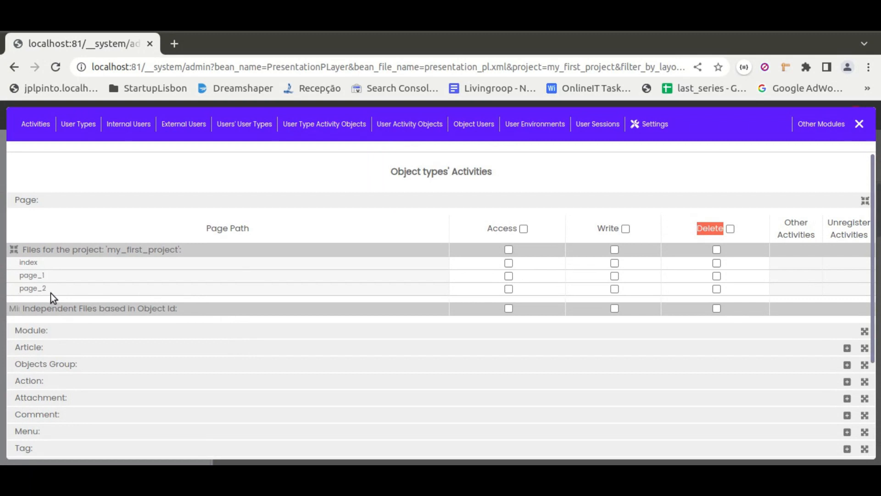
click(865, 331)
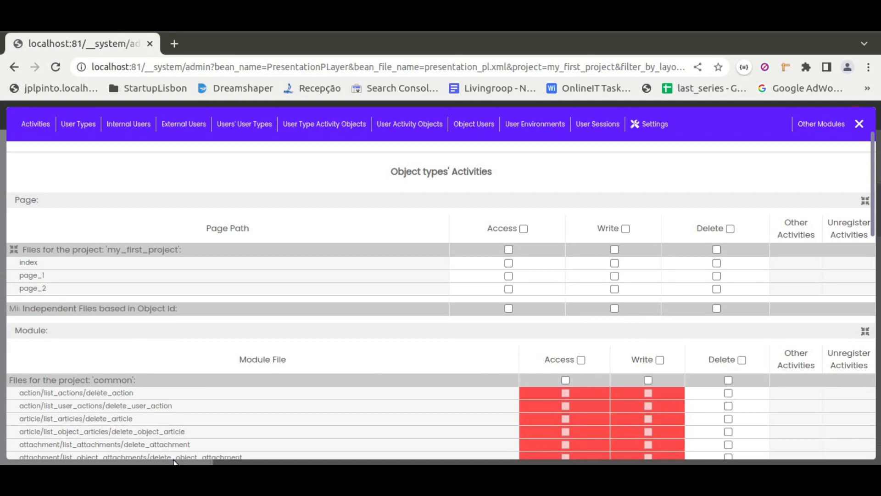
click(865, 331)
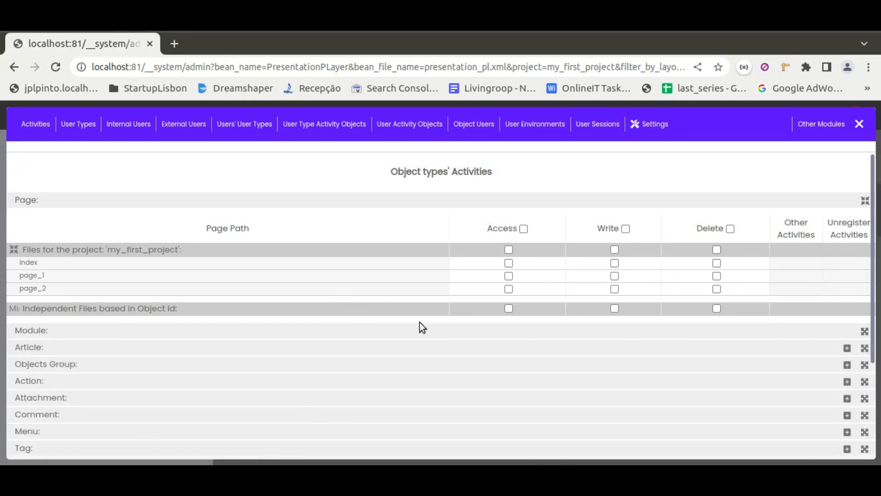
scroll(362, 332, up, 2)
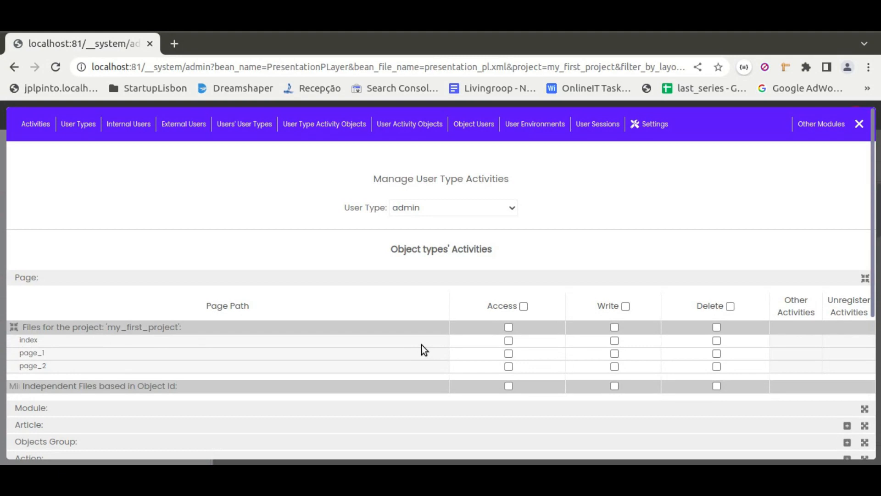
Fill in a new user type activity object with user type admin, activity write, object type article and object ID 10, without adding it
mouse_move(341, 126)
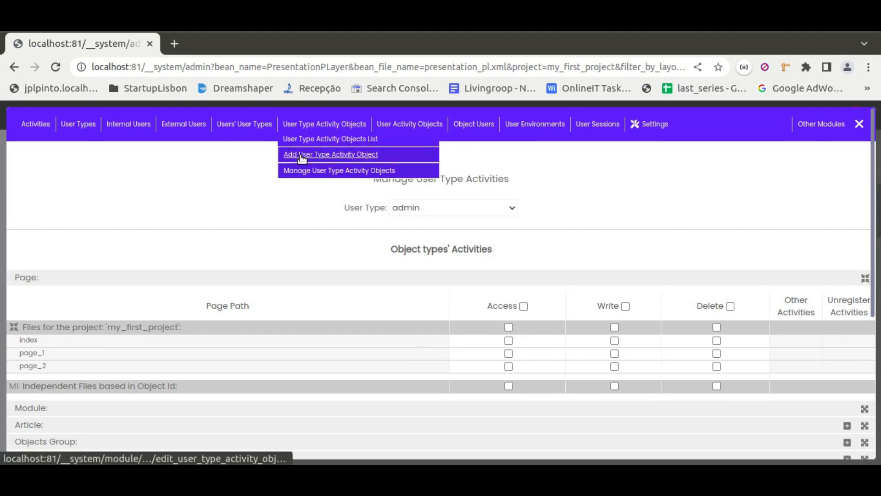
click(360, 156)
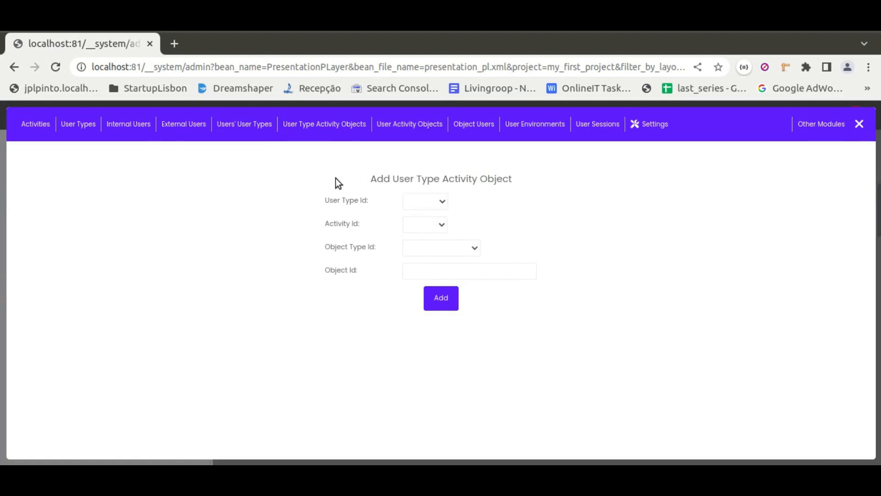
click(441, 202)
click(431, 243)
click(428, 223)
click(416, 264)
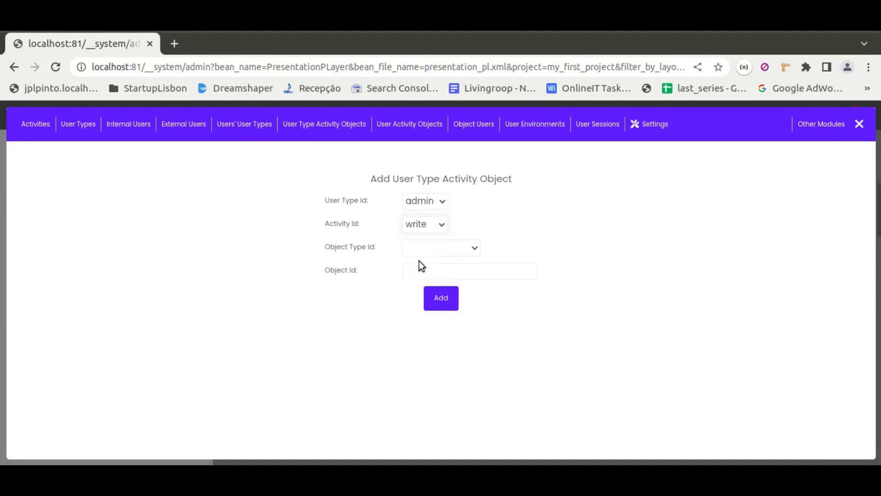
click(439, 247)
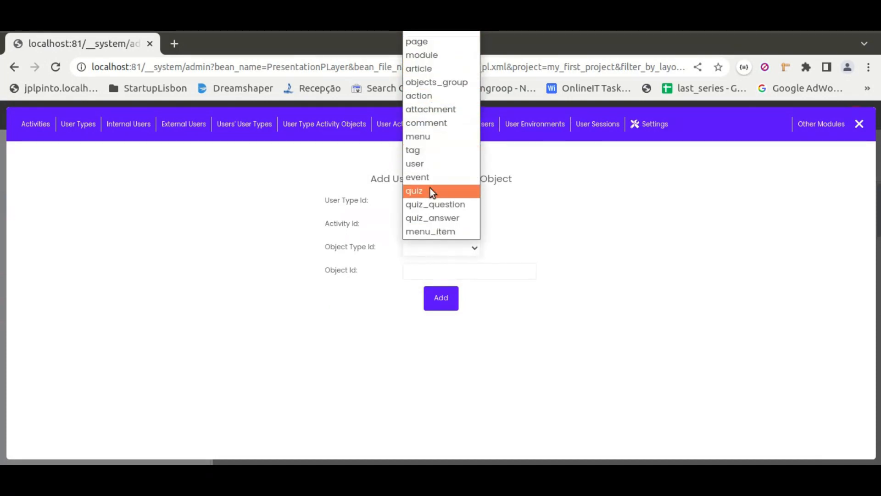
click(426, 69)
click(429, 265)
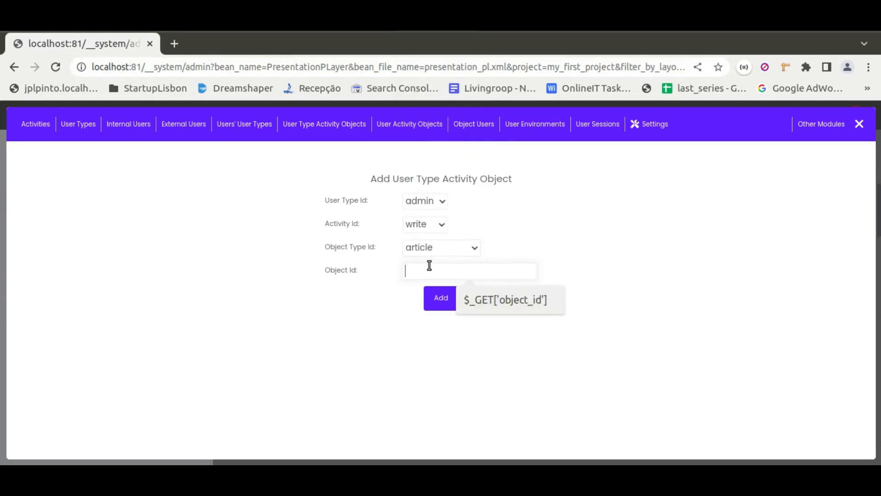
text(10)
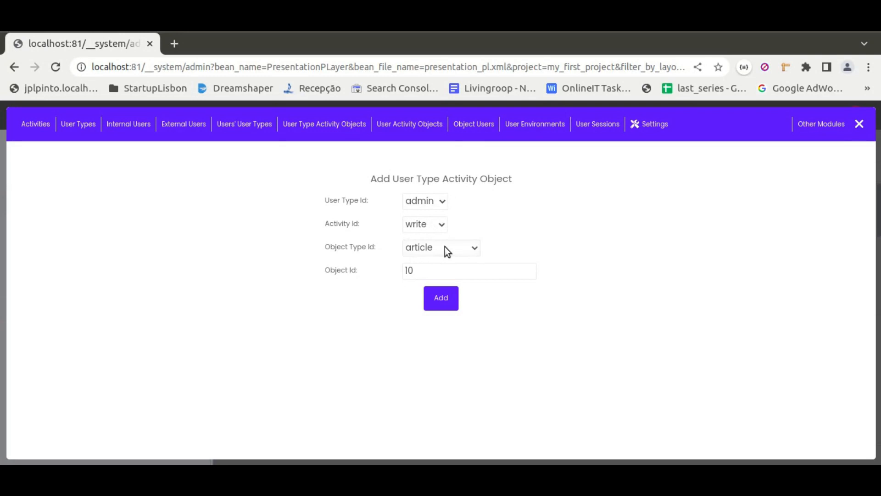
drag(415, 273, 393, 276)
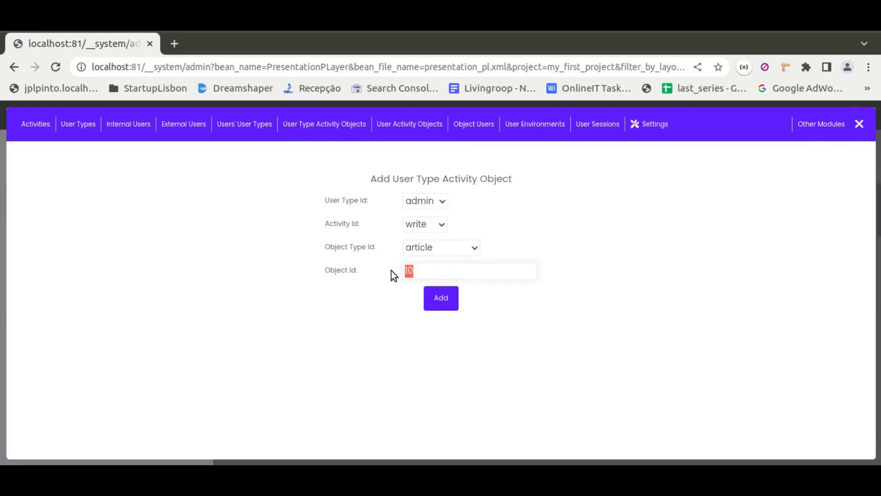
click(340, 283)
View the management page for user type activity objects and the list of user activity objects
mouse_move(321, 123)
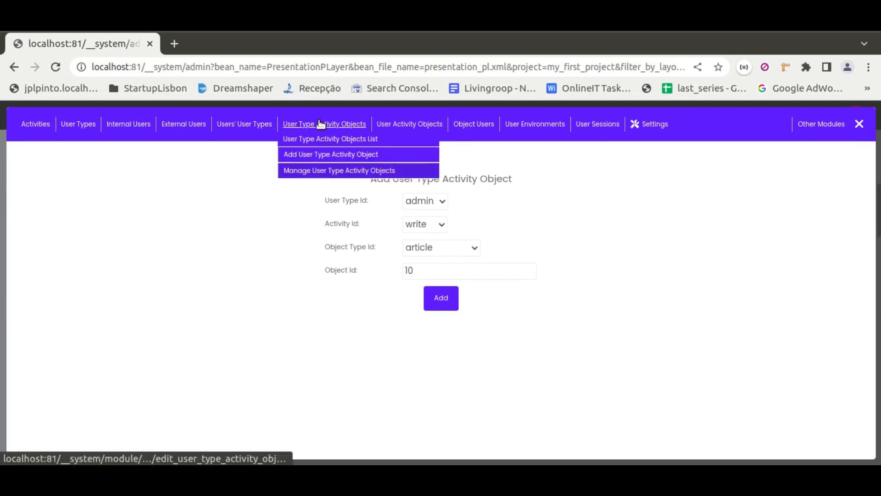
click(339, 170)
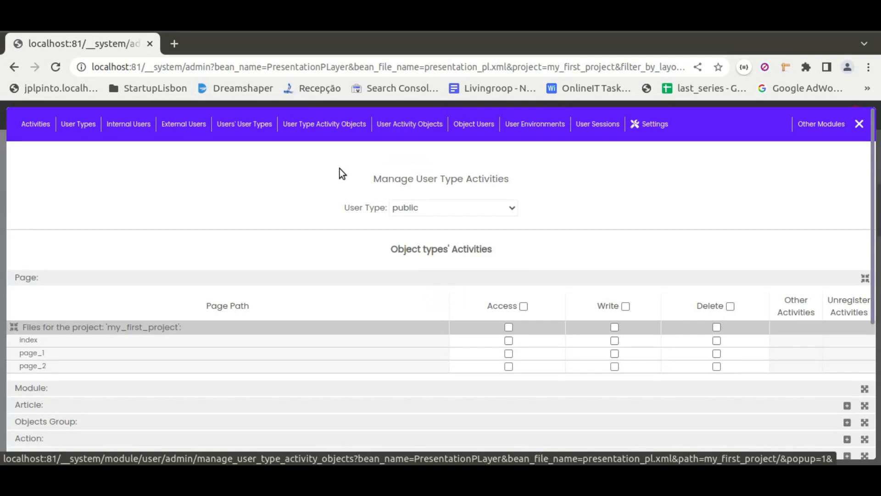
mouse_move(35, 132)
mouse_move(77, 128)
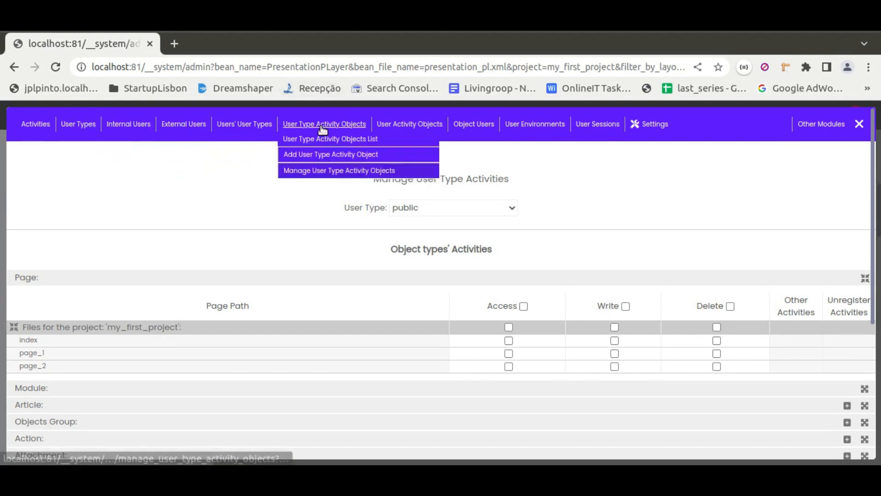
mouse_move(35, 128)
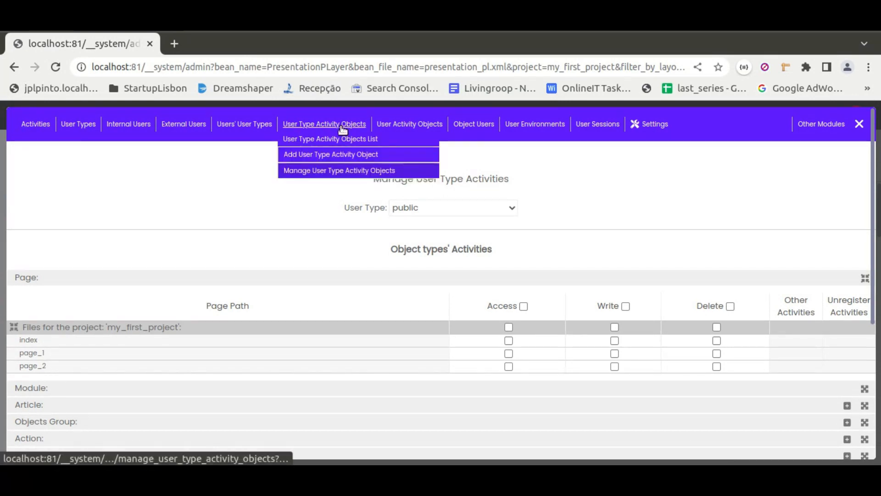
mouse_move(403, 125)
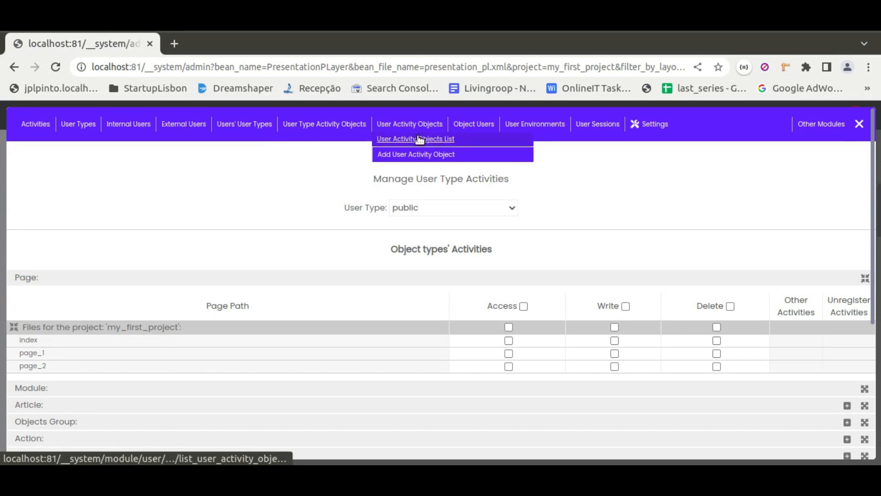
click(432, 140)
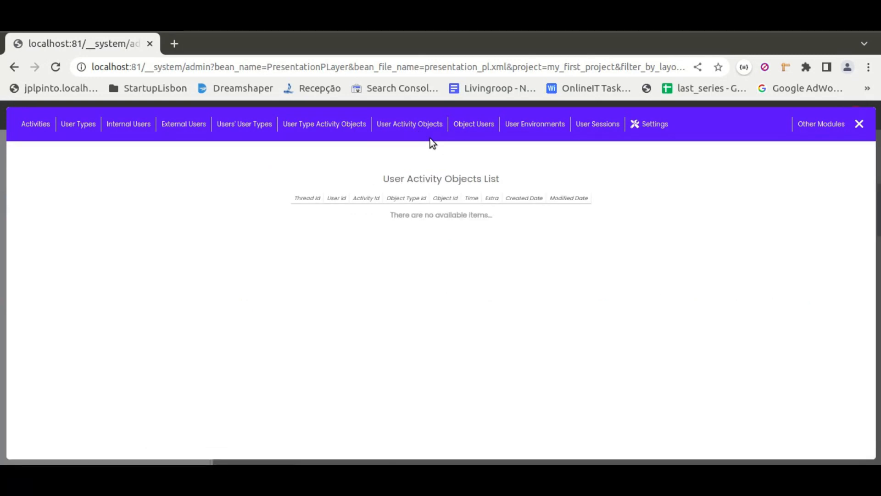
Fill in a new user activity object with user Admin - admin, activity write, object type article and object ID 10, without adding it
mouse_move(413, 127)
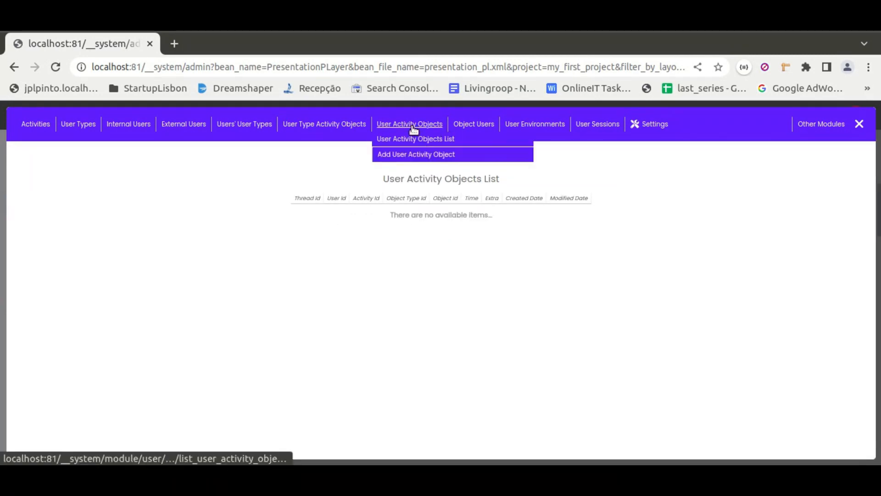
click(408, 155)
click(426, 227)
click(426, 251)
click(437, 250)
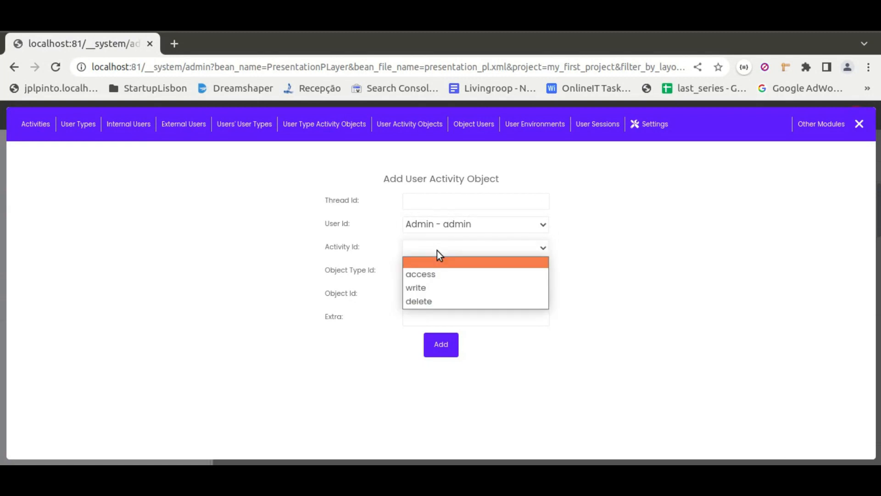
click(423, 290)
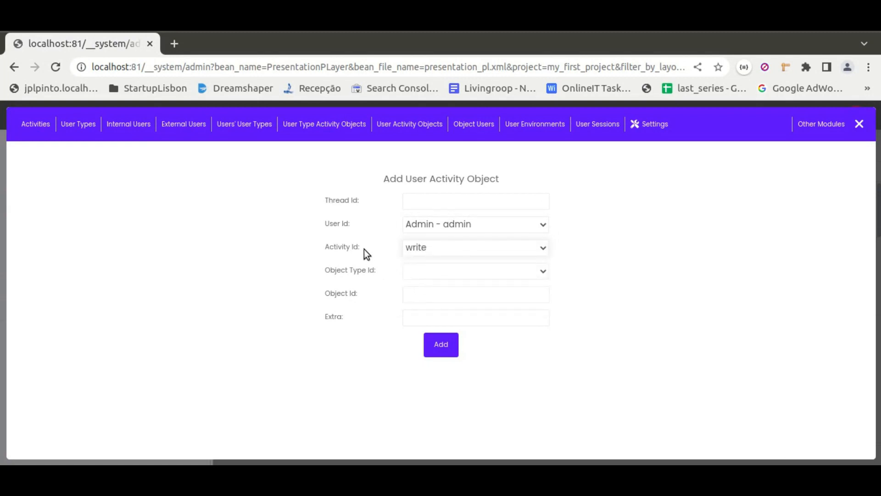
click(448, 276)
click(422, 90)
click(427, 299)
text(10)
Examine the activity and object type options and the object ID in the user activity object form
mouse_move(317, 129)
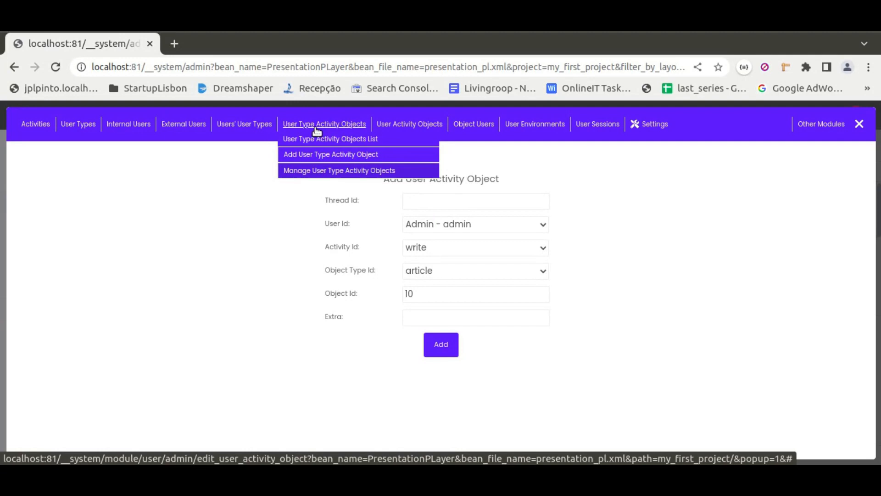
click(432, 248)
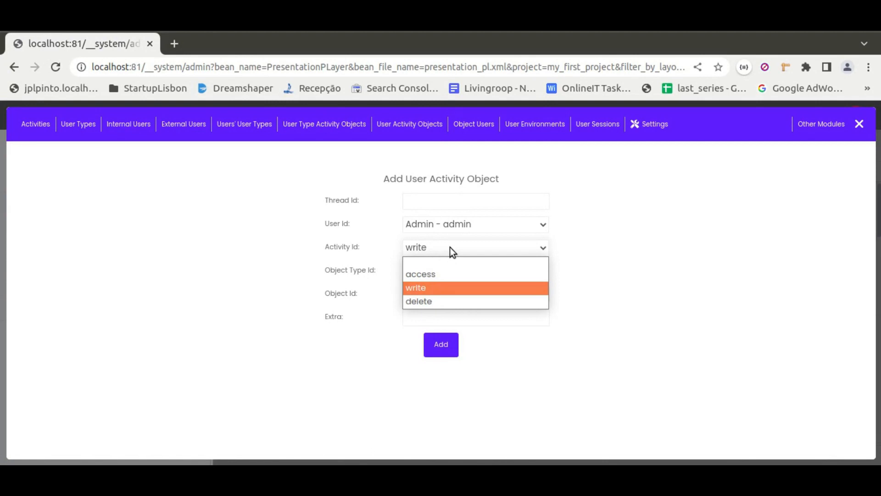
click(392, 224)
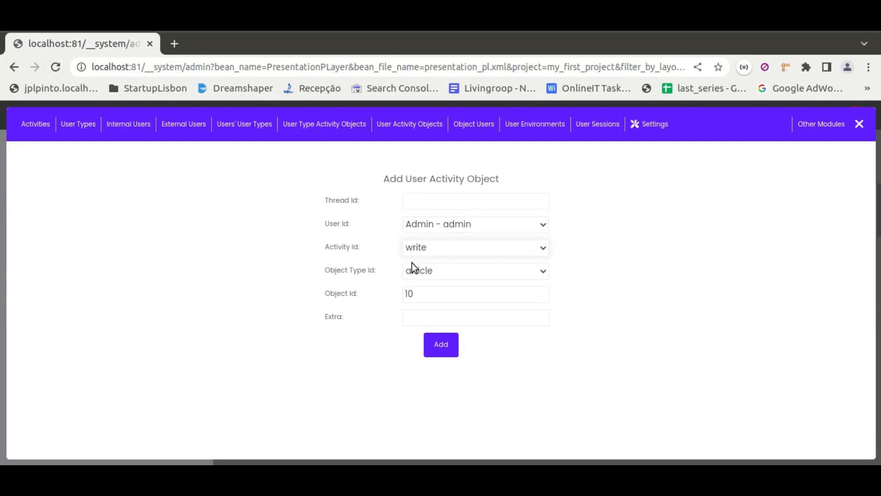
click(430, 273)
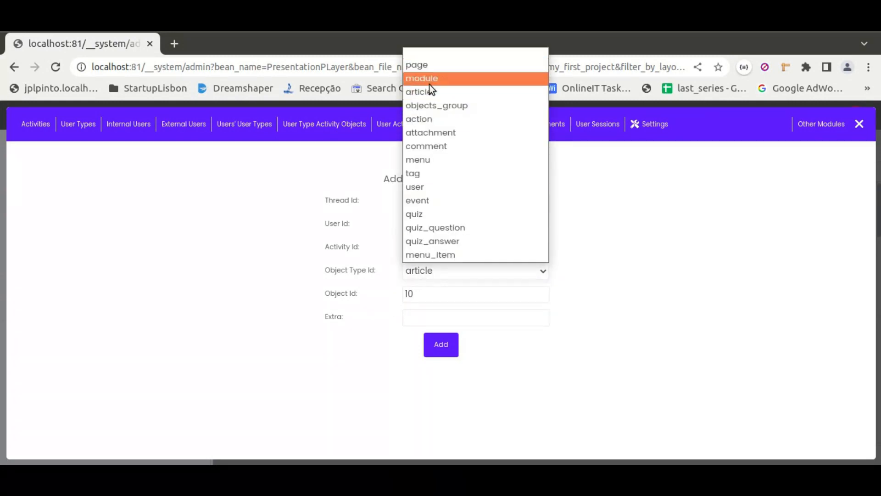
click(384, 273)
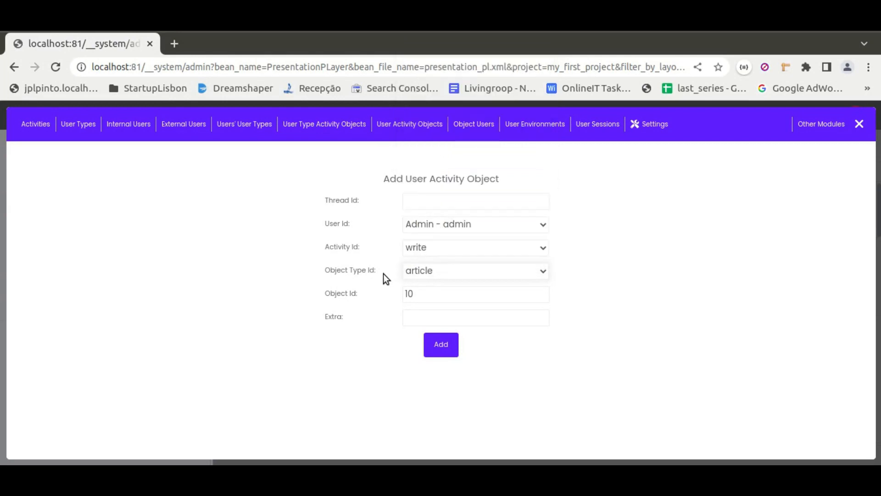
click(420, 272)
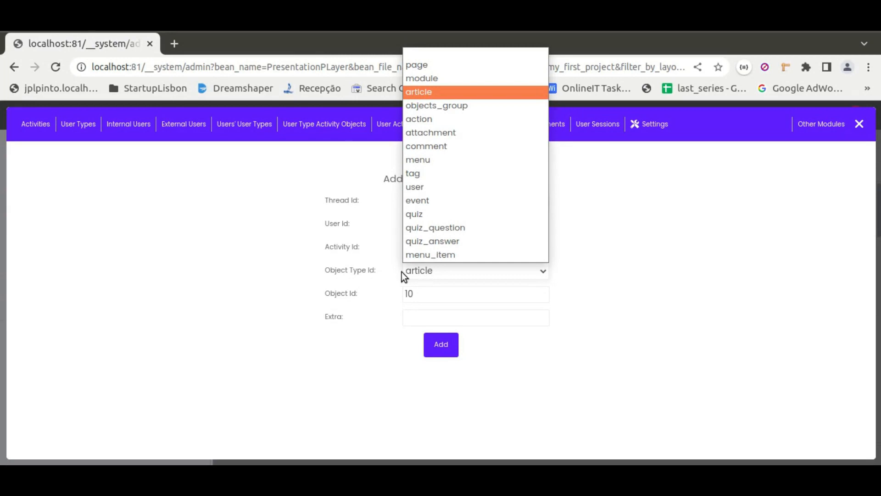
click(389, 271)
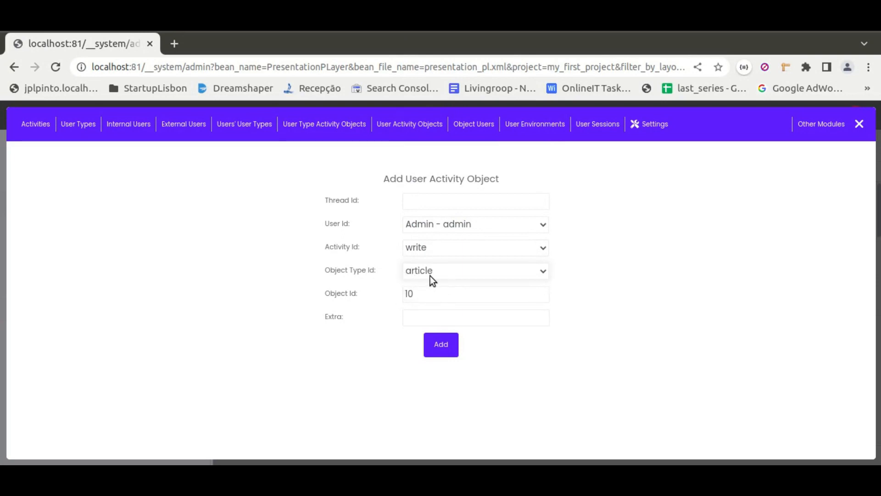
drag(417, 295, 391, 301)
click(375, 264)
View the list of user activity objects and the list of object users
mouse_move(407, 123)
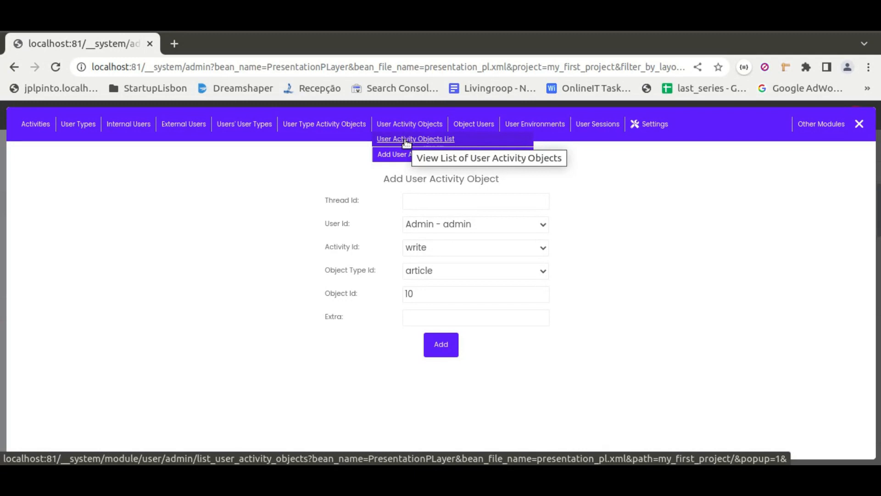
click(405, 140)
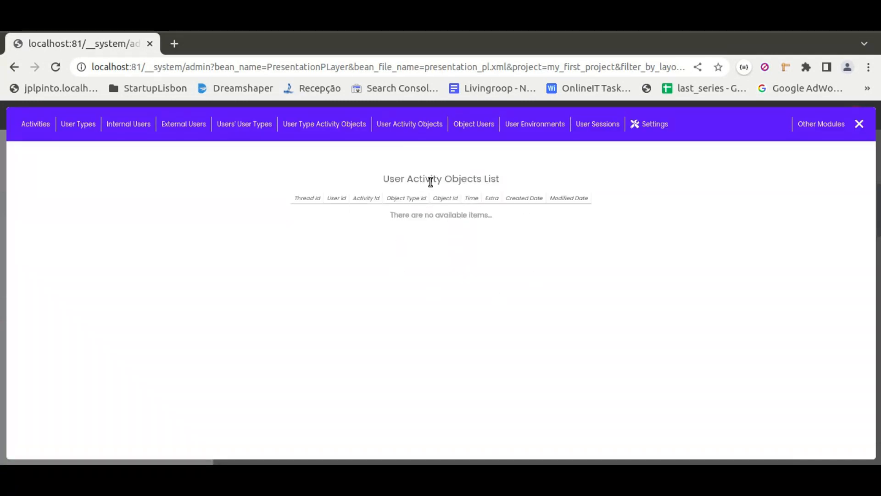
mouse_move(481, 131)
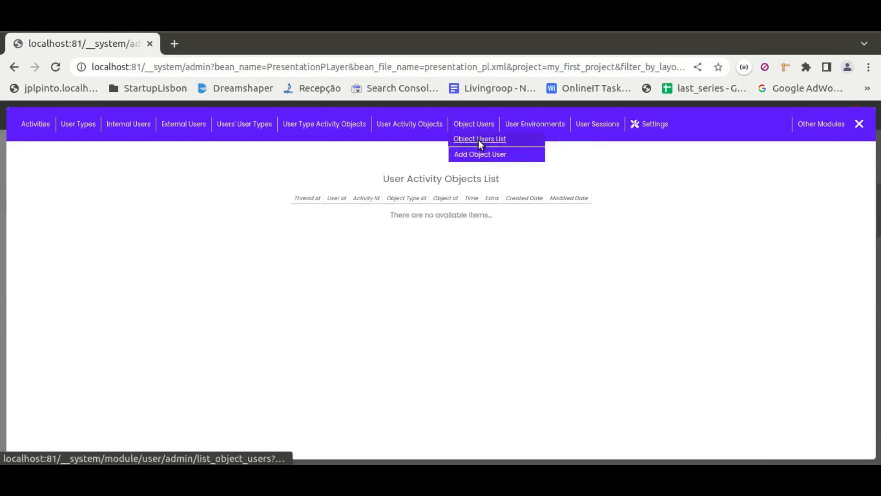
click(478, 140)
Fill in a new object user with user Admin - admin, object type article and object ID 10
mouse_move(477, 130)
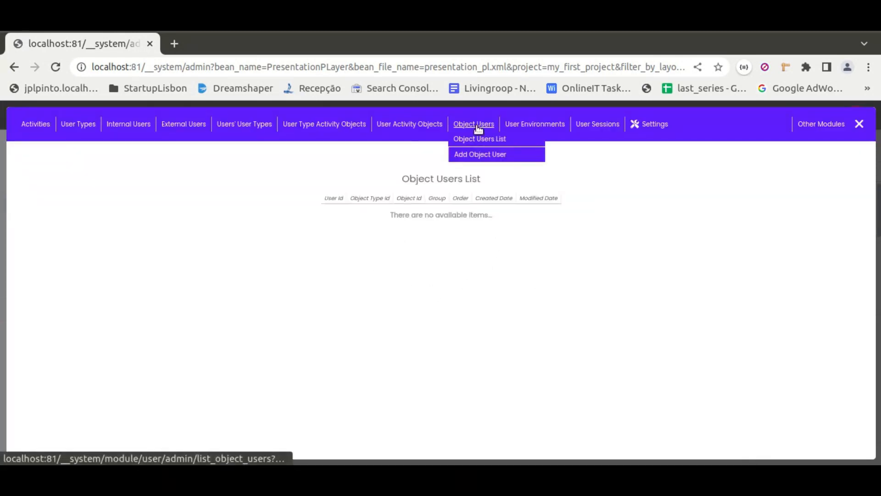
click(478, 155)
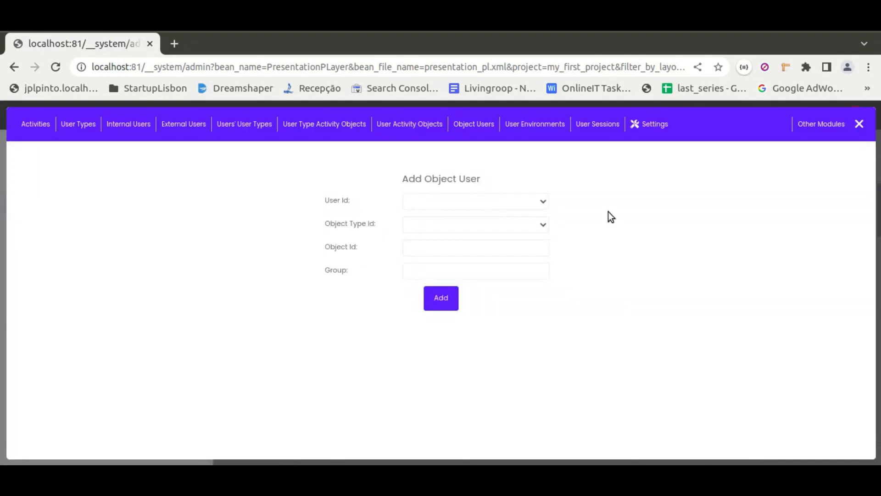
click(536, 199)
click(457, 227)
click(458, 226)
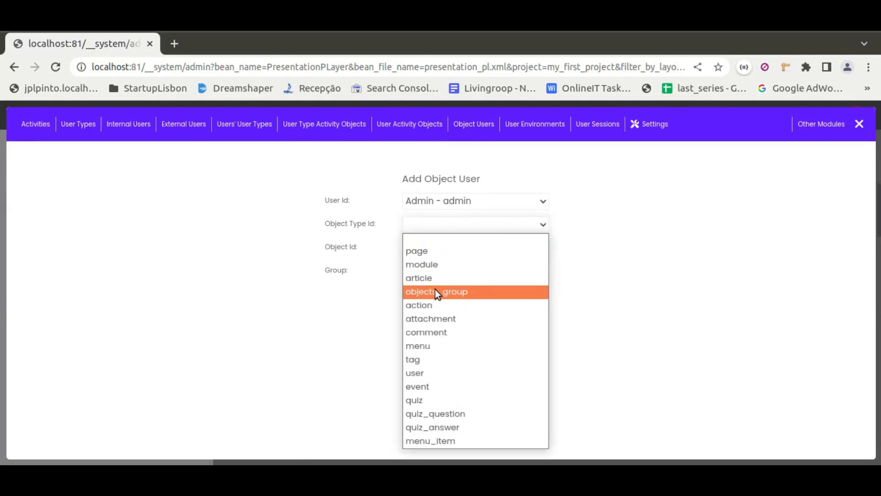
click(425, 278)
click(428, 246)
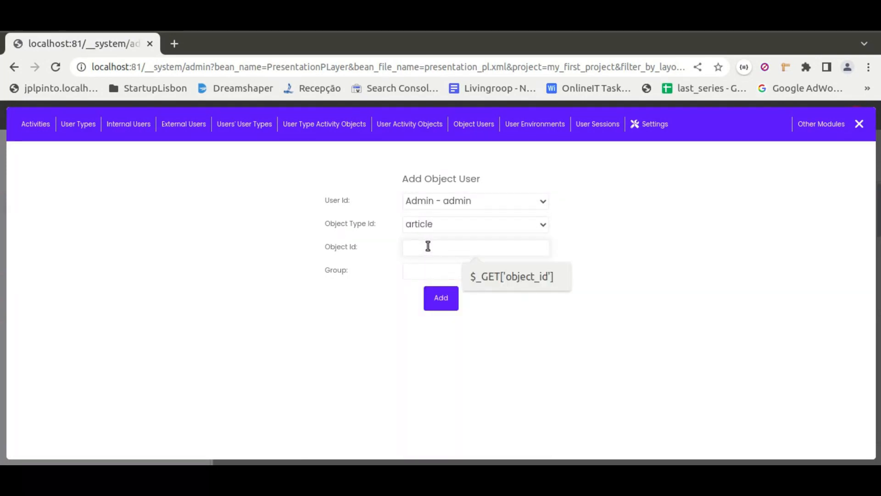
text(10)
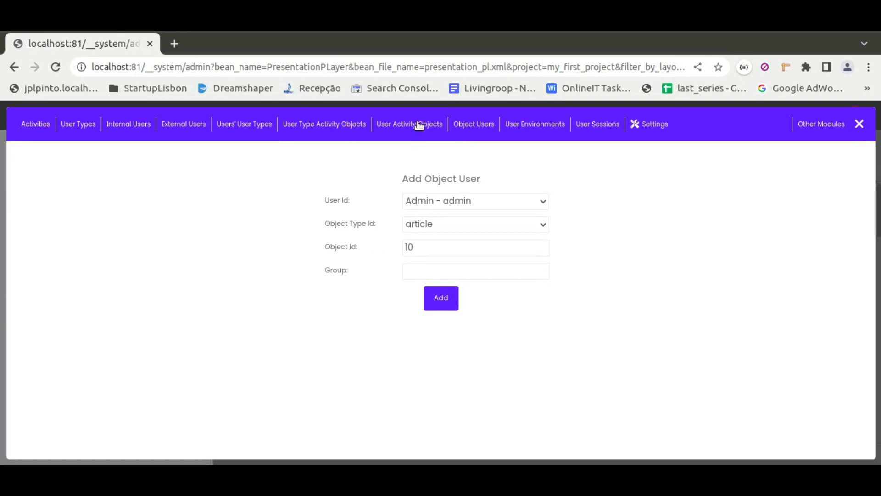
View the list of user environments
mouse_move(413, 128)
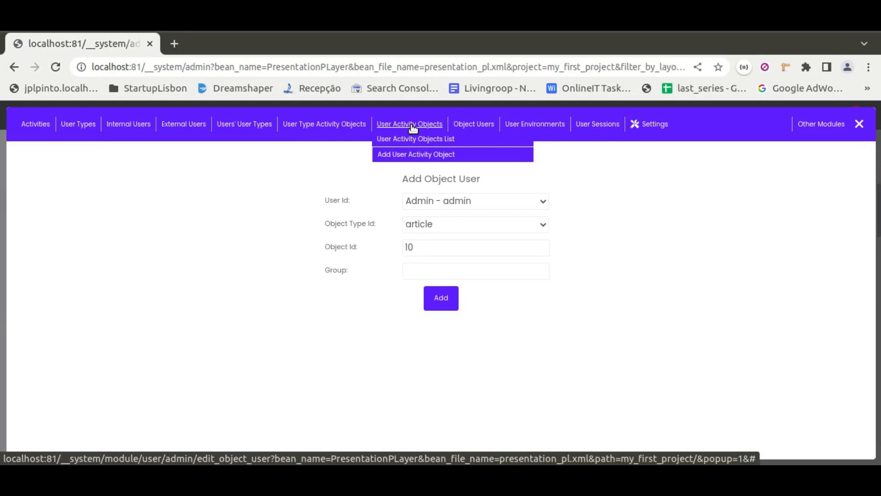
click(428, 271)
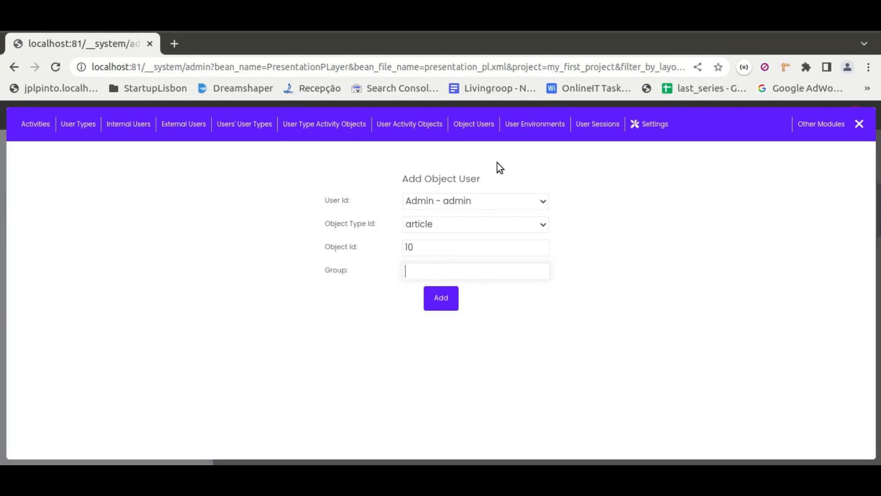
mouse_move(532, 124)
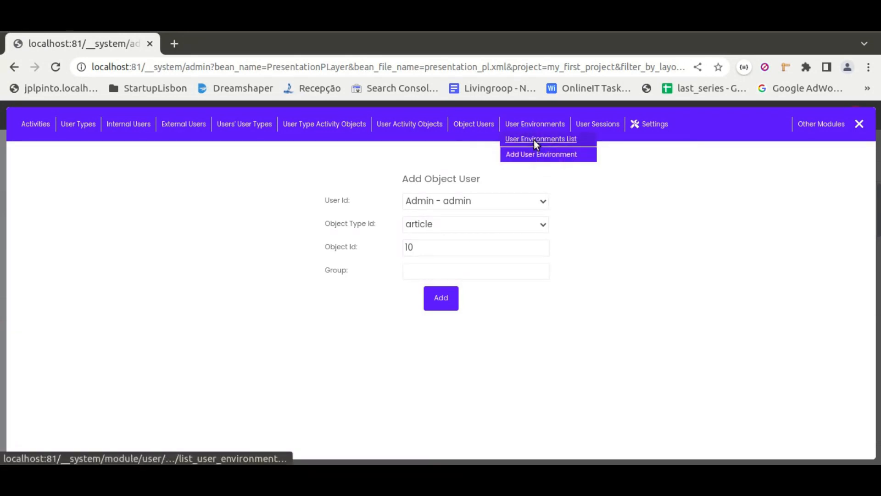
click(534, 140)
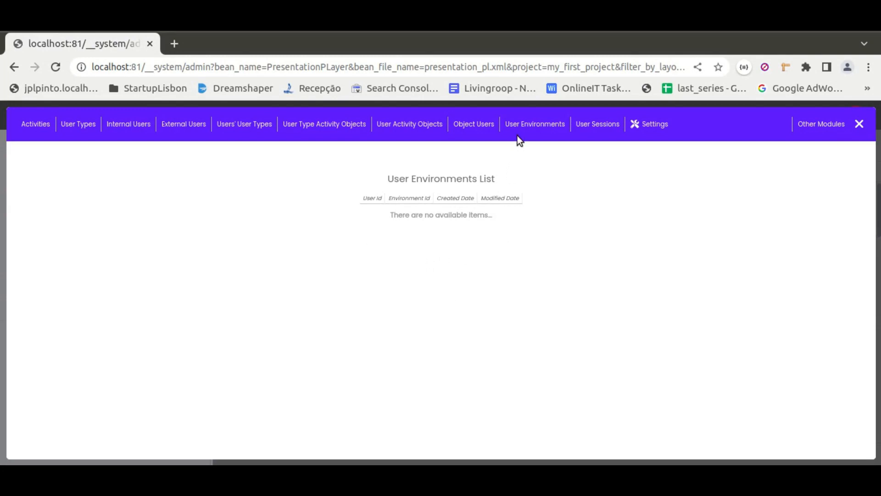
Start a new user environment entry with user Admin - admin, without adding it
mouse_move(518, 137)
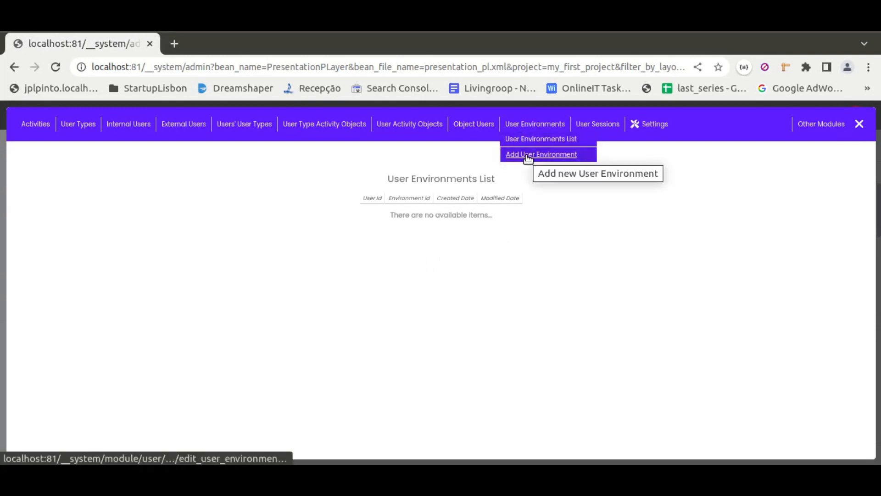
click(528, 159)
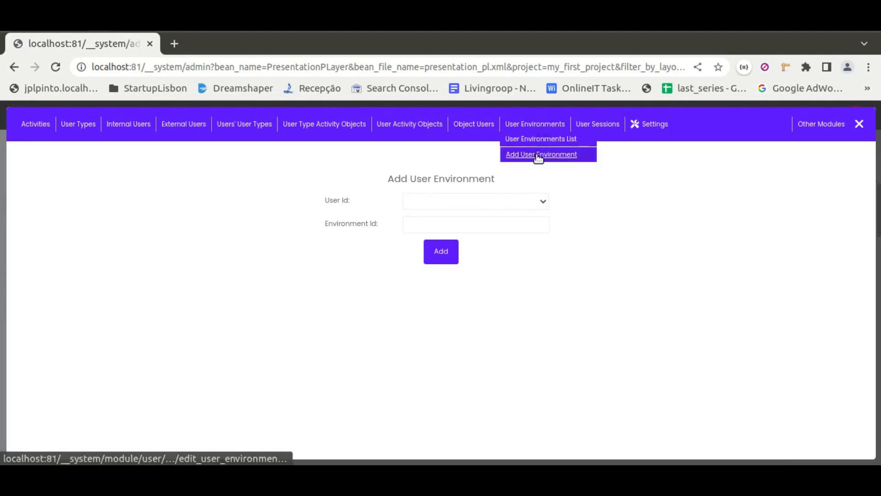
click(448, 204)
click(448, 228)
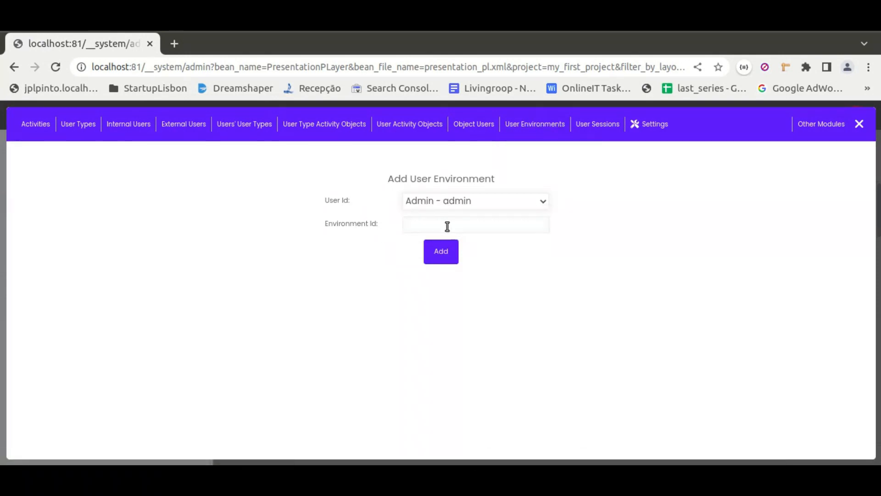
View the user sessions list and the default login session TTL setting, and close the user module panel
mouse_move(595, 126)
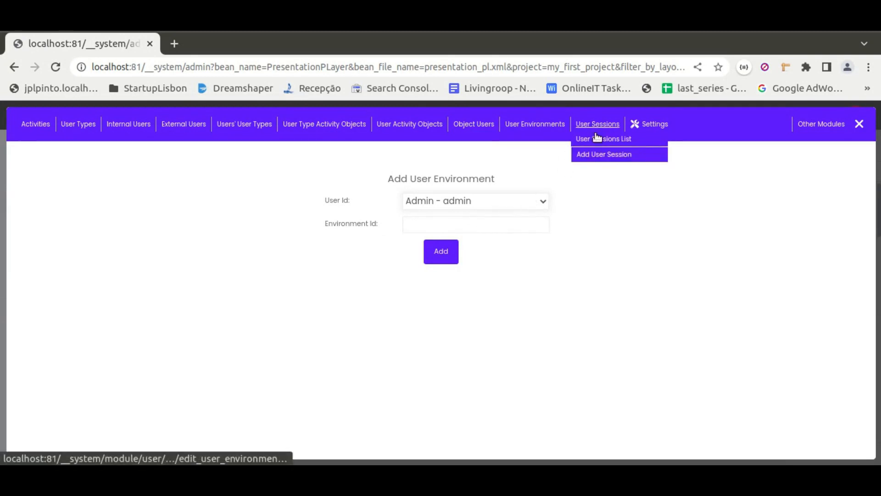
click(599, 138)
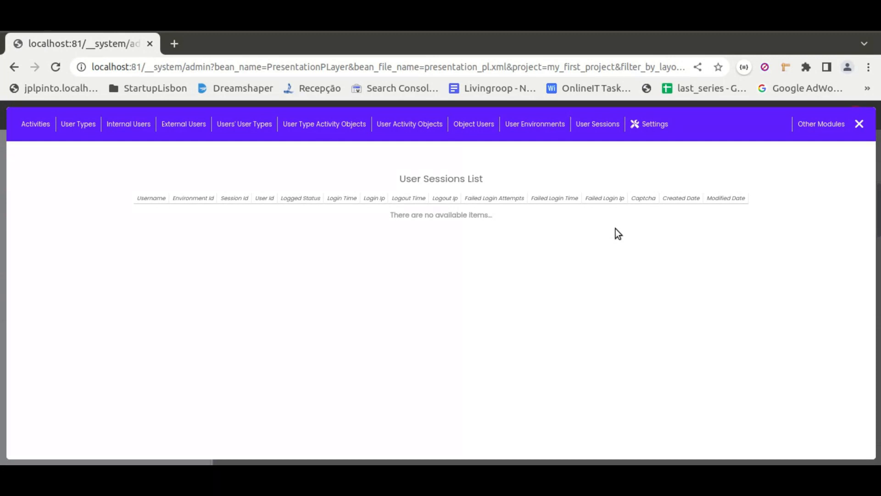
click(652, 122)
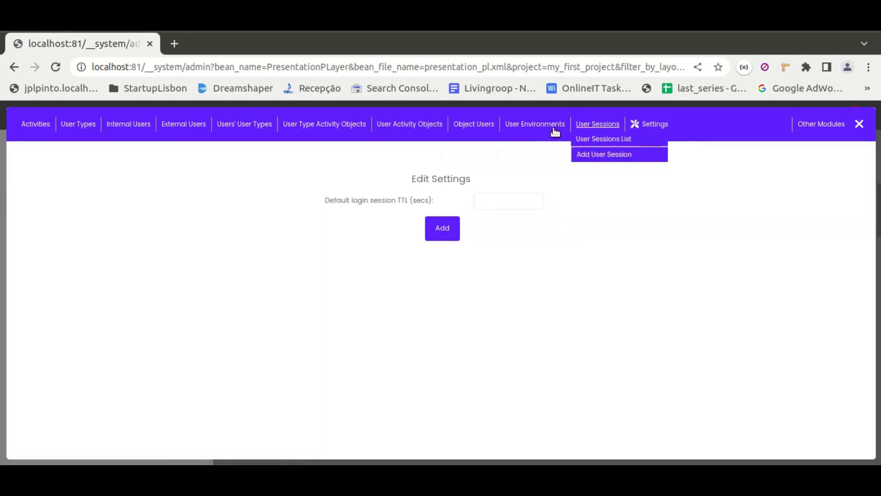
mouse_move(498, 131)
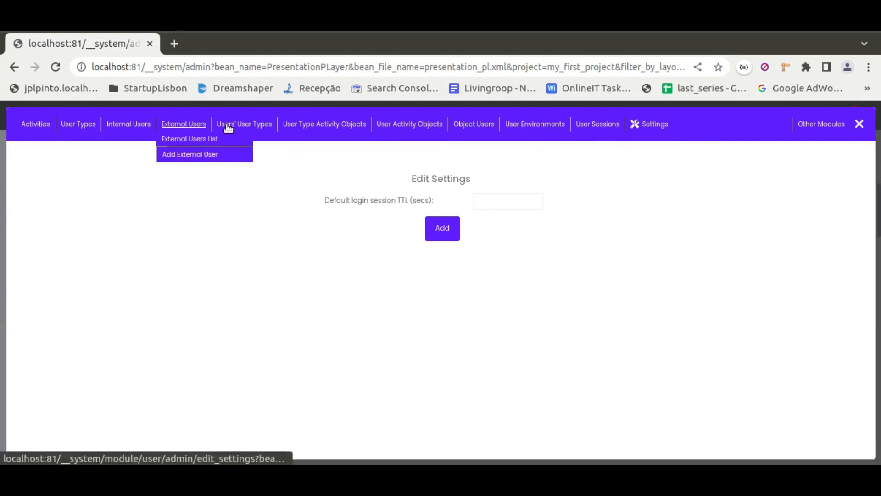
mouse_move(592, 125)
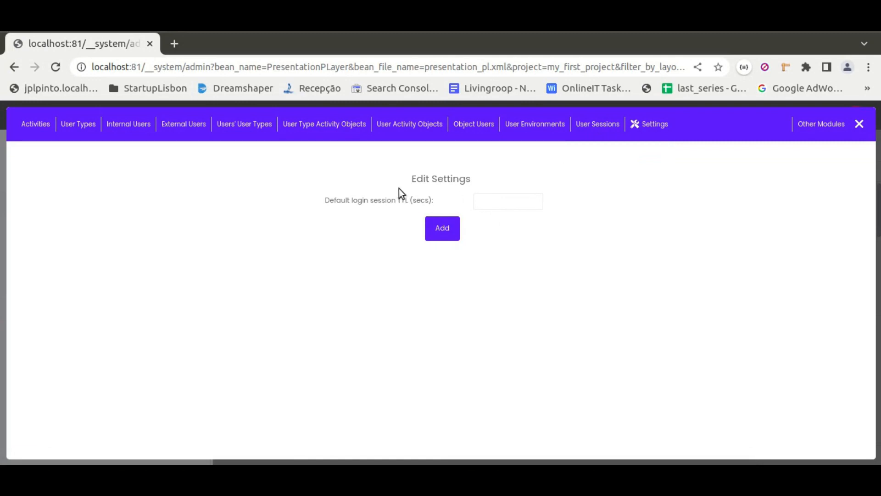
click(489, 201)
mouse_move(471, 128)
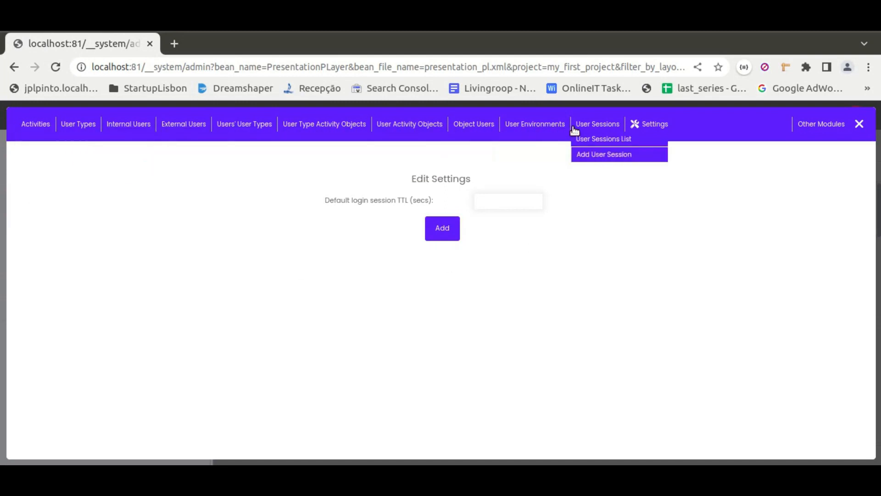
click(860, 125)
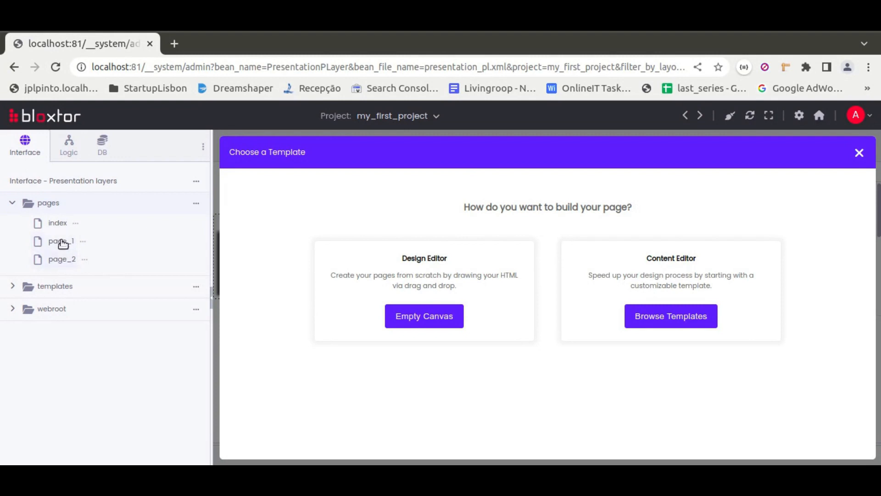
Reopen user management for my_first_project and view the list of user types
click(200, 184)
click(253, 189)
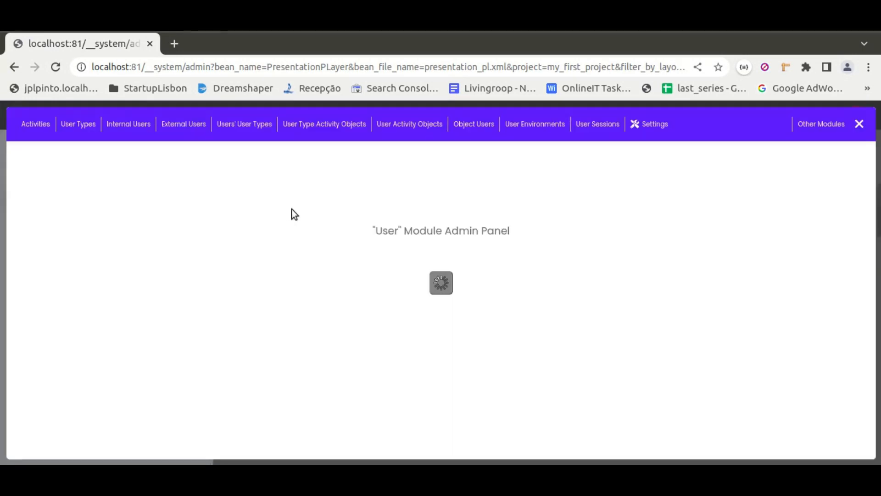
mouse_move(178, 130)
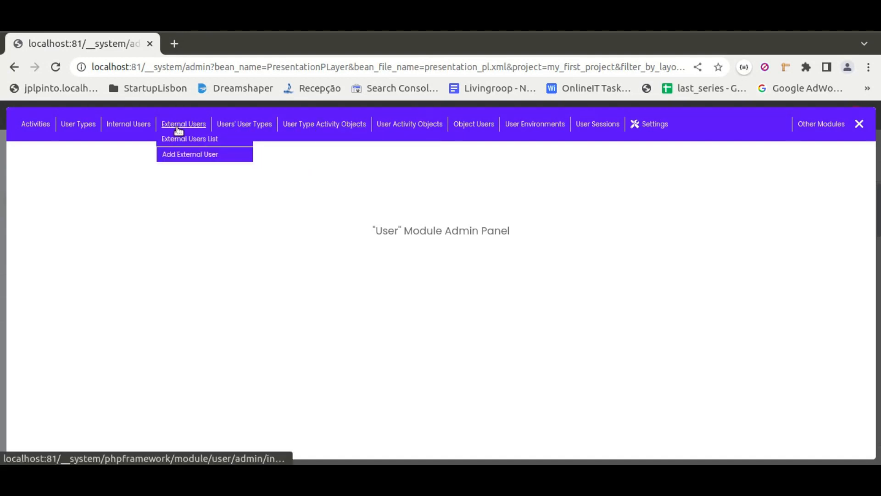
mouse_move(240, 127)
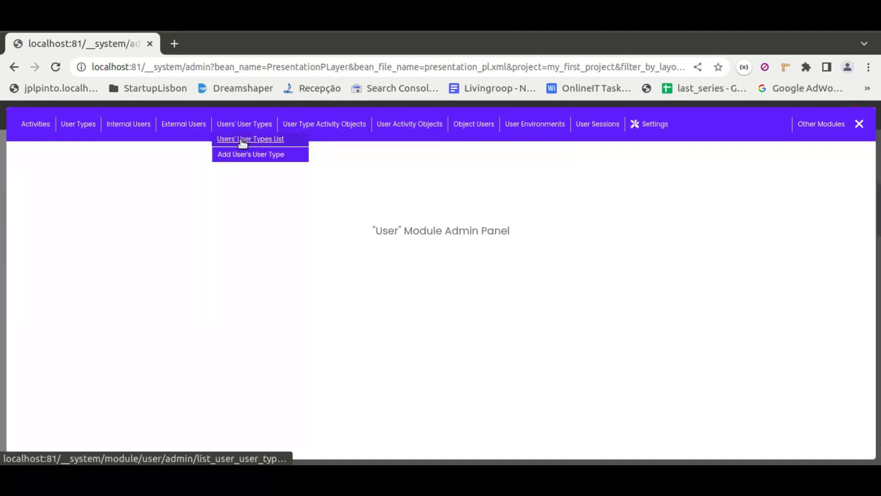
click(78, 139)
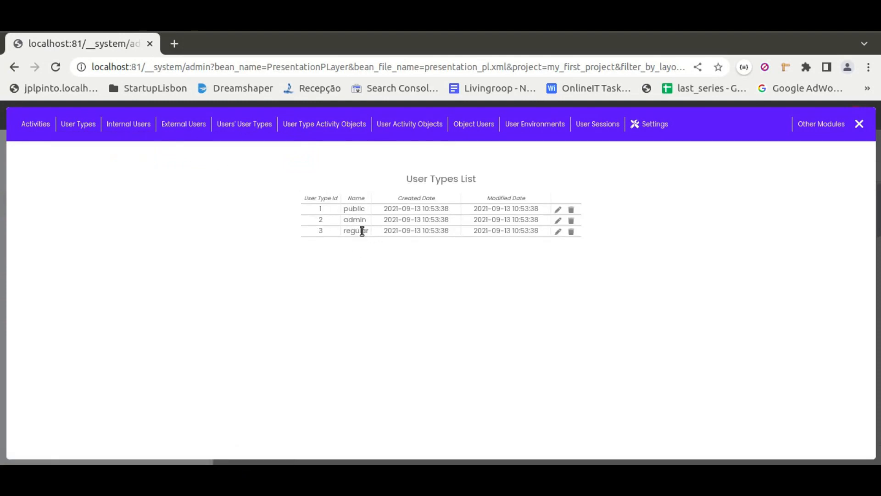
Examine the page access, write and delete permissions of the admin user type
mouse_move(333, 128)
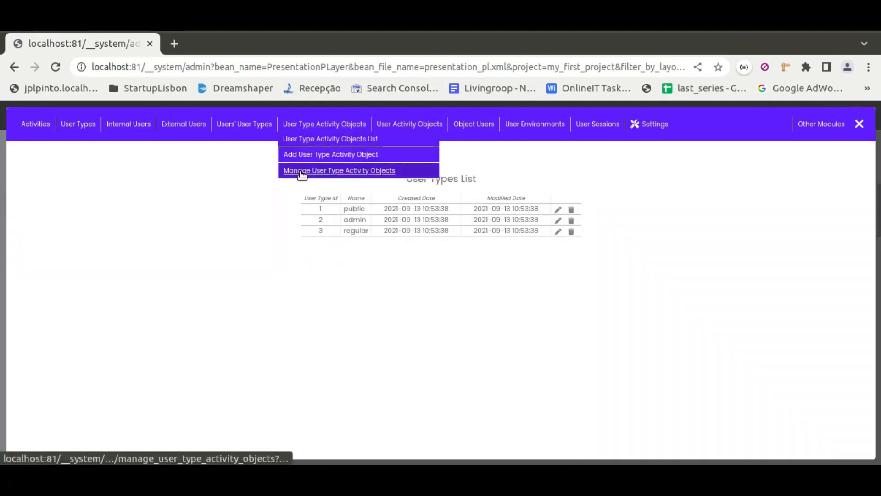
click(340, 171)
click(460, 207)
click(440, 234)
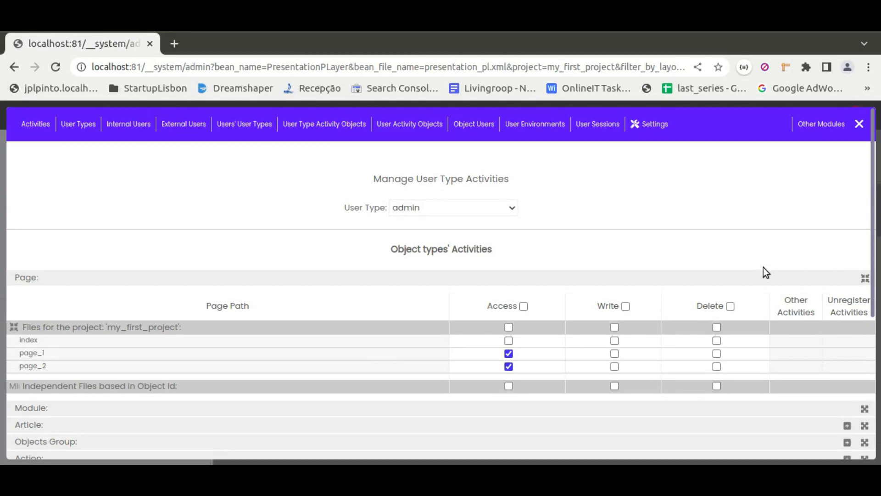
scroll(769, 252, down, 5)
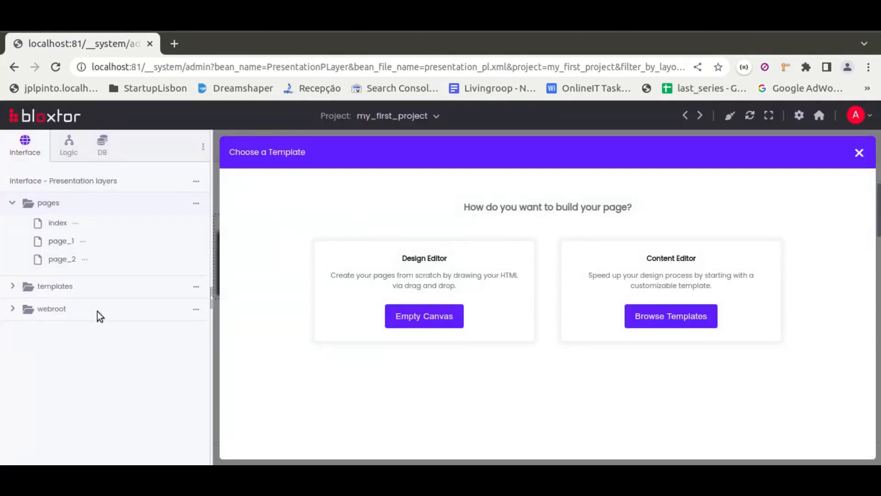
Browse the programs available to install in my_first_project and choose the Auth program from the store
click(198, 204)
click(196, 182)
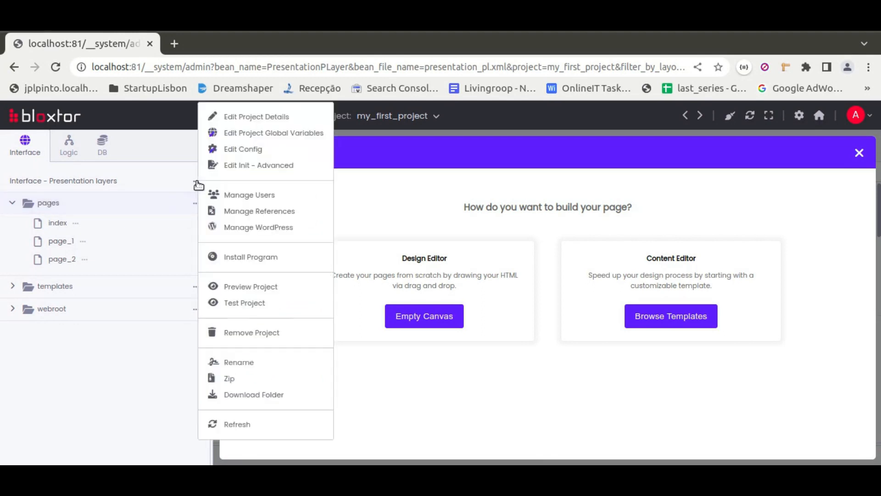
click(242, 257)
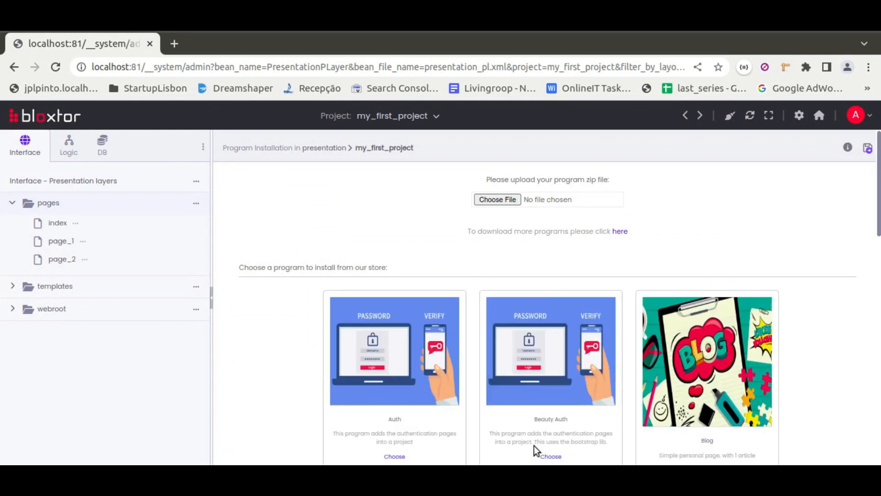
scroll(551, 368, down, 12)
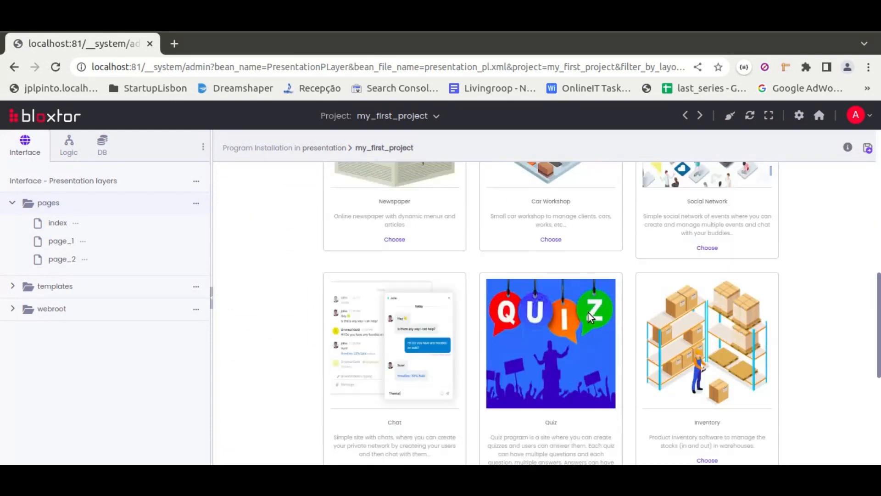
scroll(589, 312, up, 15)
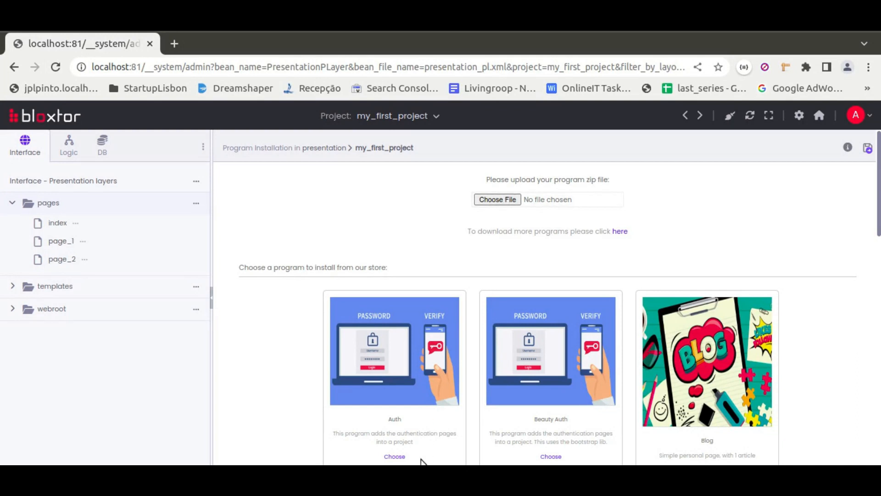
click(396, 457)
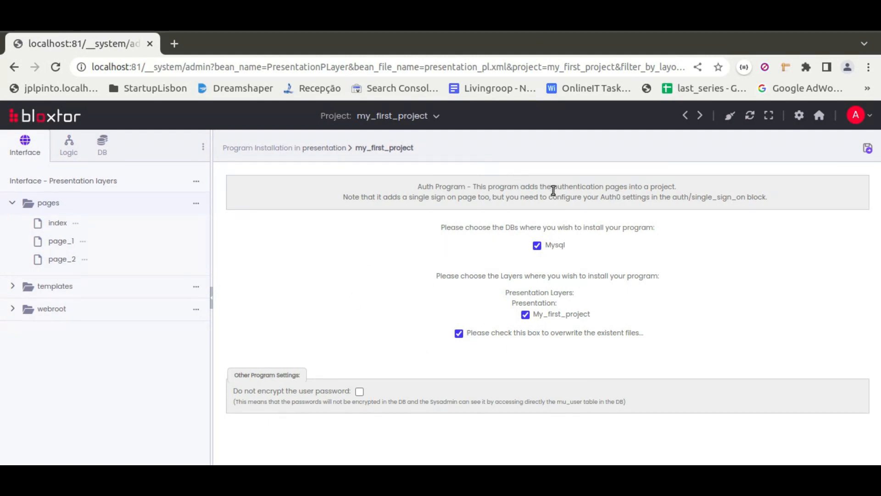
Install the Auth program in my_first_project on Mysql, overwriting existing files and restricting page_1.php to authenticated users
click(866, 151)
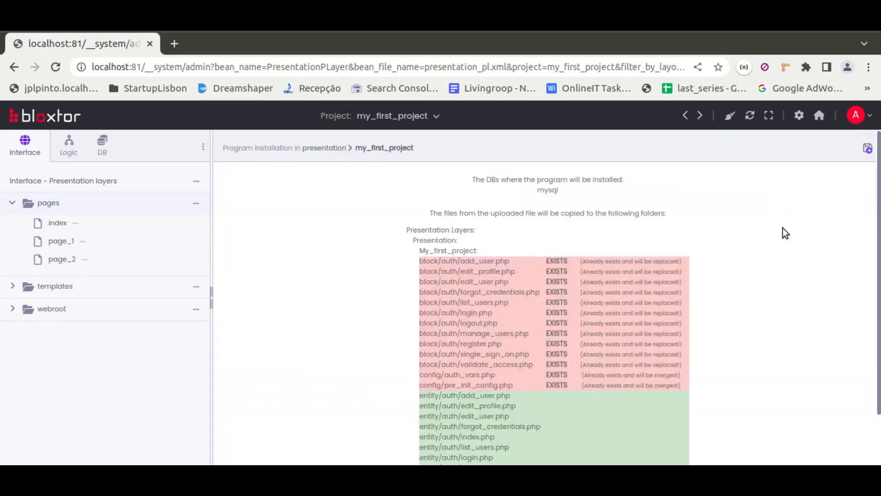
click(867, 148)
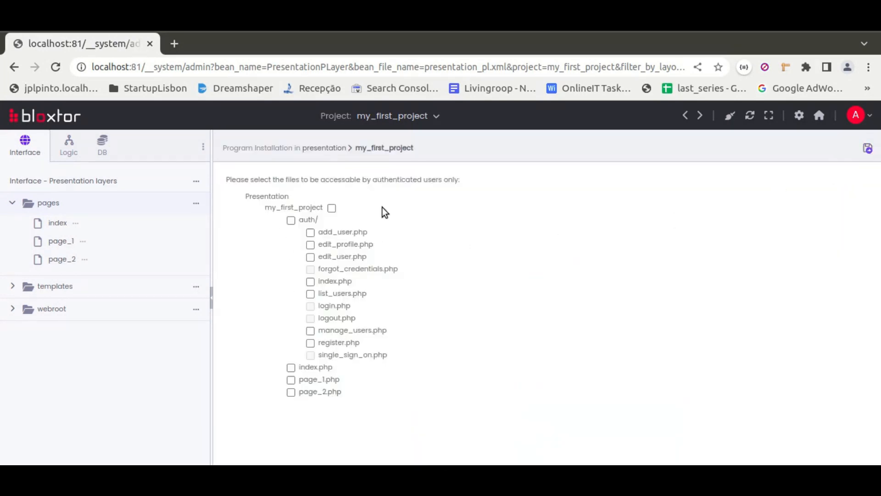
click(292, 380)
click(867, 148)
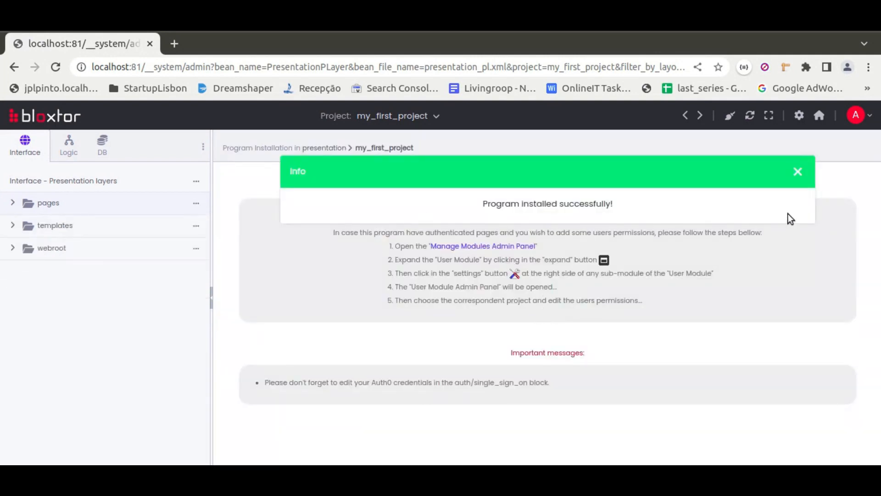
click(797, 173)
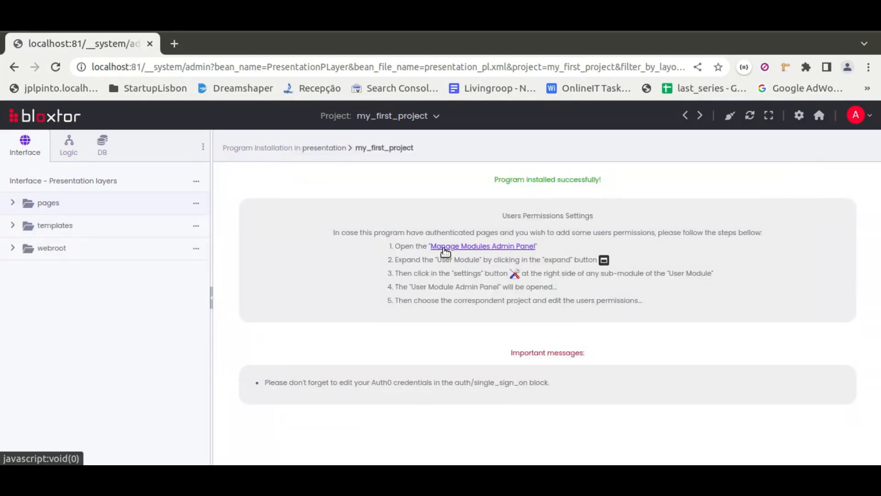
Expand the auth folder under pages to view the installed authentication pages
click(12, 202)
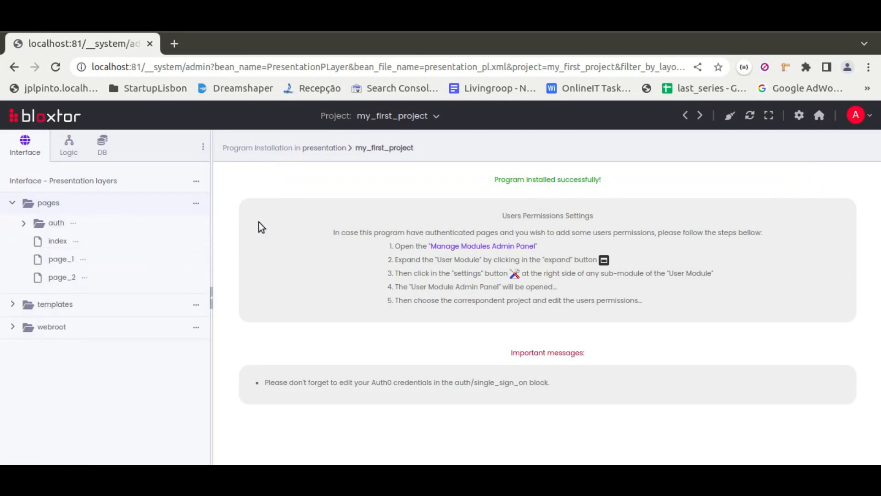
click(21, 223)
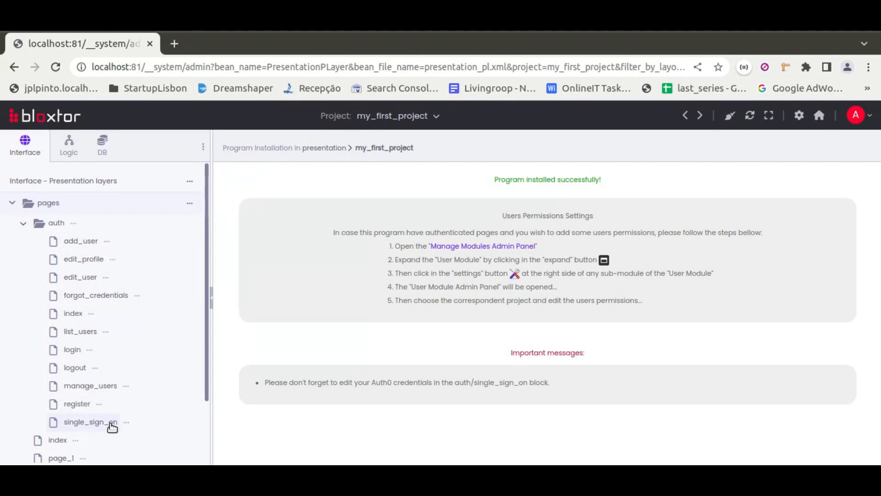
Reopen user management and examine the admin user type's activity permissions on the auth pages
click(192, 183)
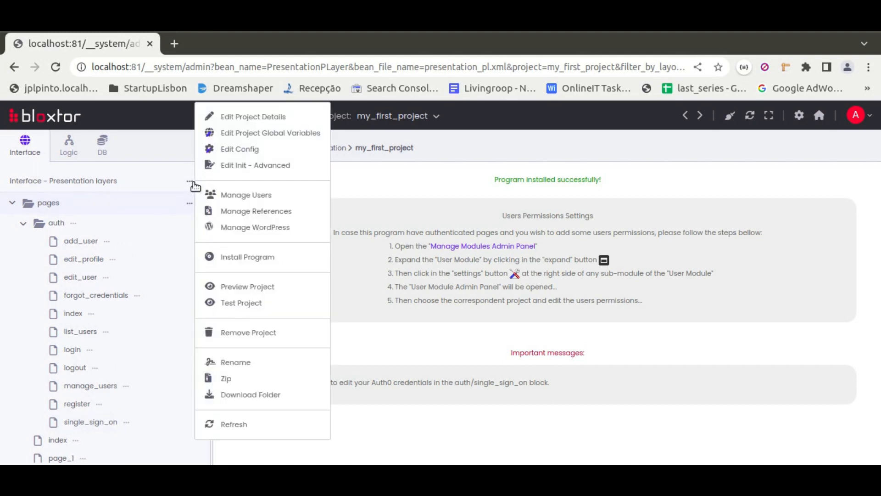
click(256, 195)
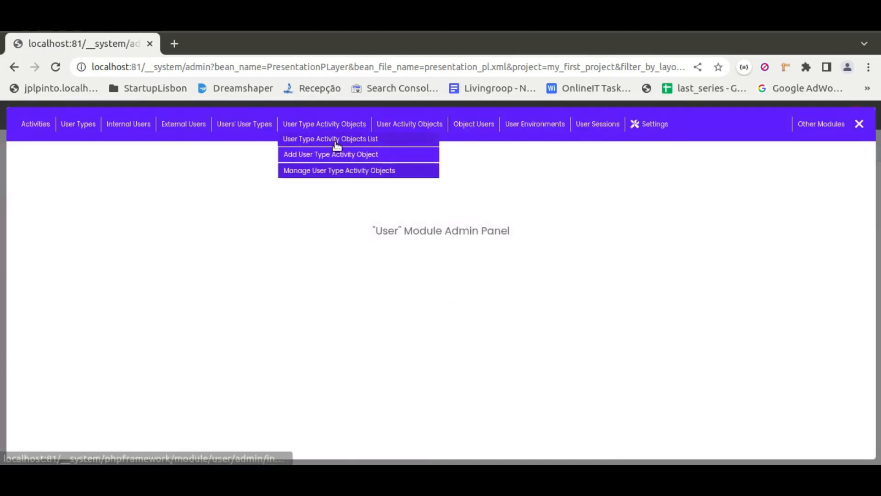
click(327, 172)
click(406, 208)
click(416, 237)
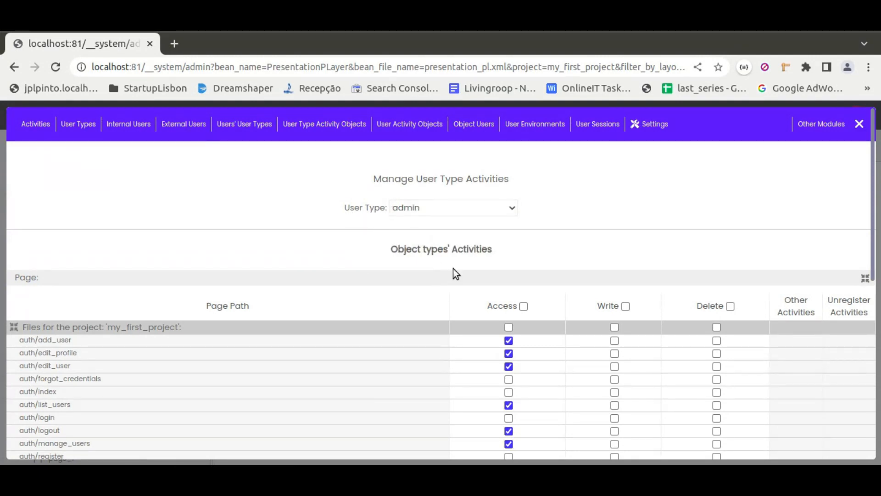
Examine the admin user type's access permissions on page_1 and page_2, and close user management
scroll(430, 289, down, 3)
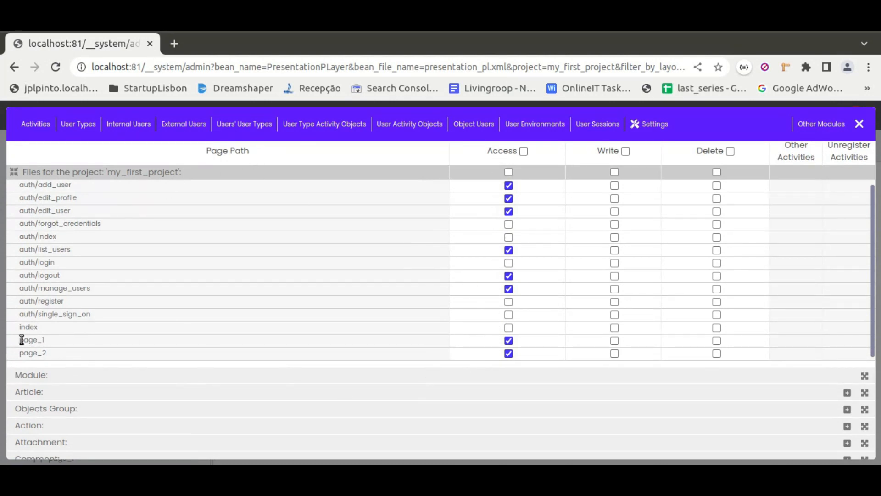
drag(22, 339, 54, 353)
click(54, 354)
click(860, 125)
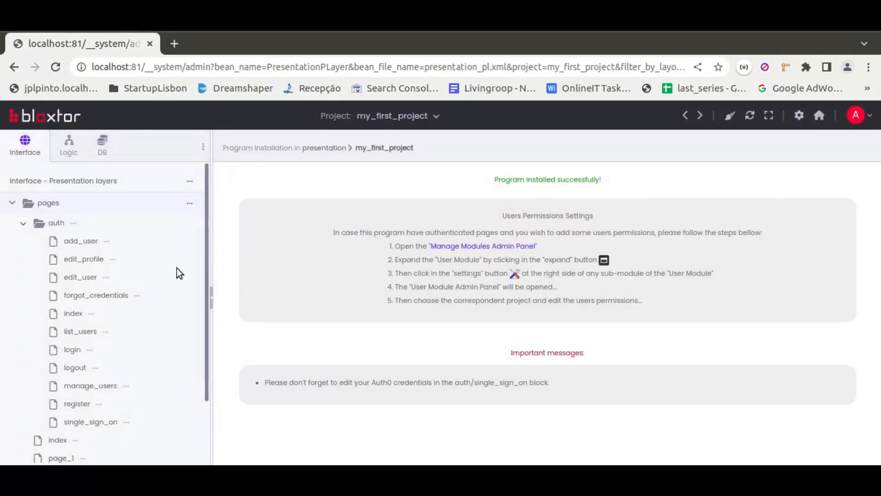
Open the auth login page and examine its login block settings through to the user environment options
scroll(179, 272, down, 2)
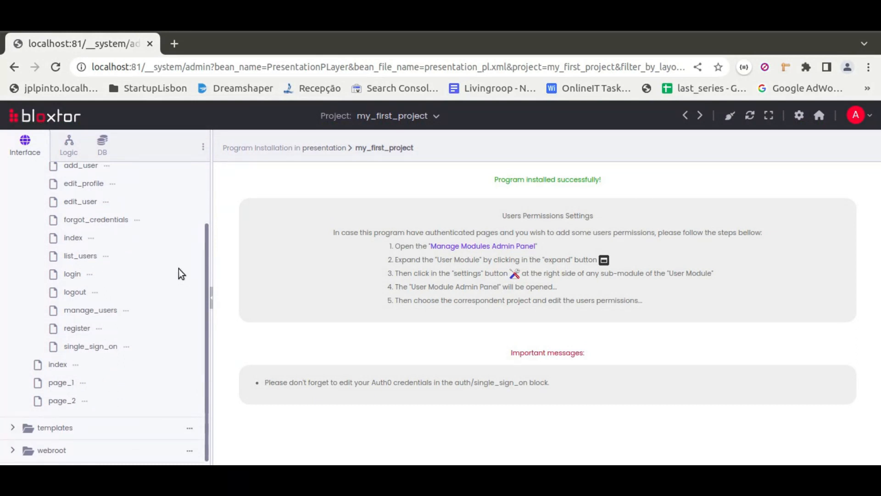
scroll(181, 274, up, 2)
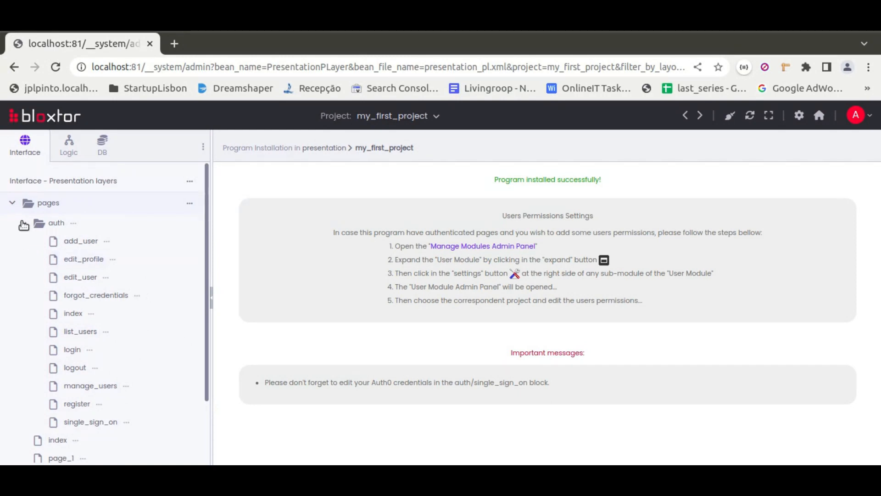
click(74, 354)
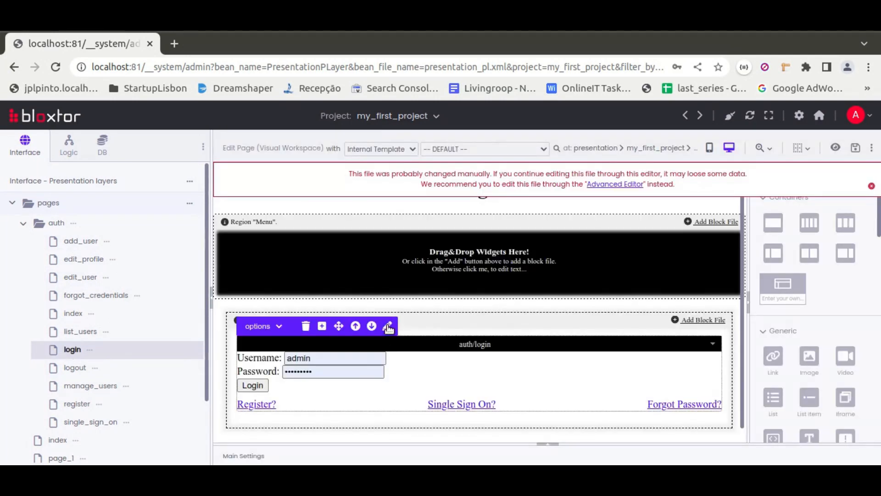
click(388, 327)
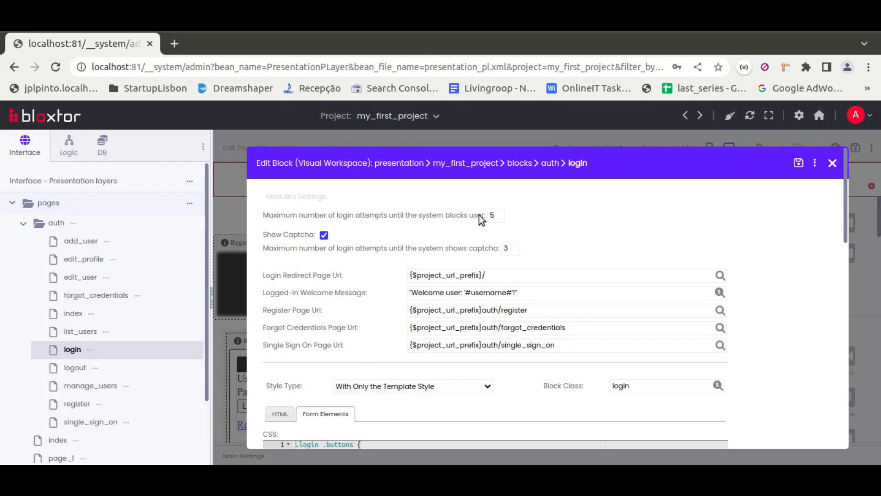
scroll(318, 286, down, 5)
scroll(318, 286, down, 10)
click(353, 368)
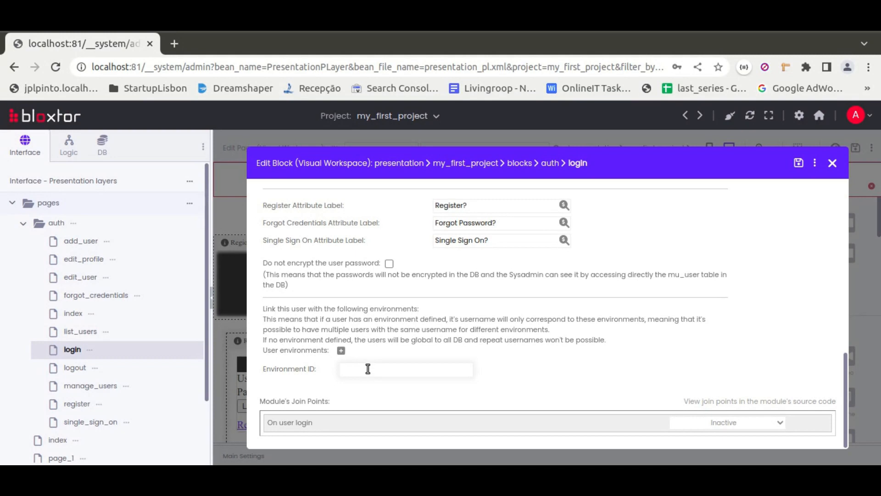
Open the auth register page and examine its register block settings
click(76, 404)
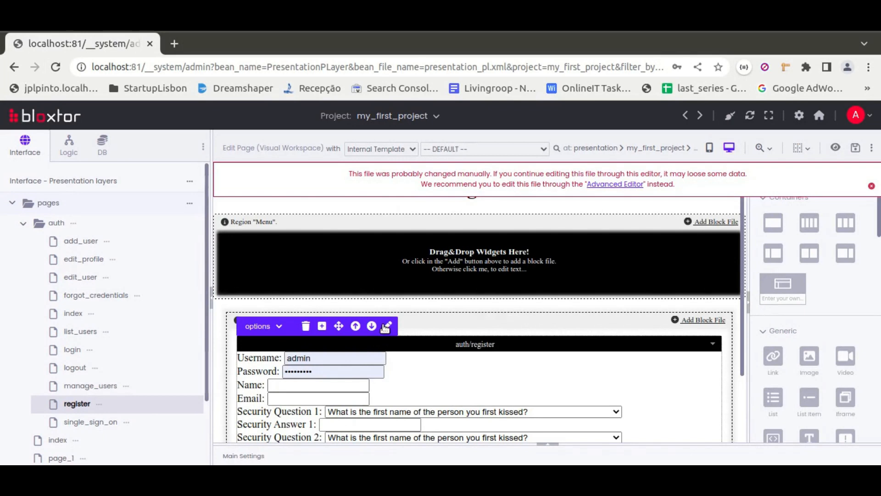
click(386, 325)
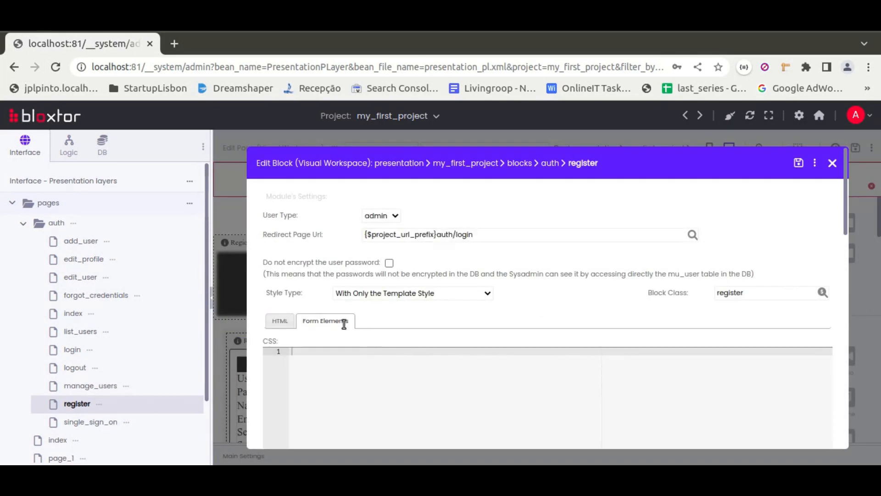
scroll(344, 324, down, 6)
scroll(344, 325, down, 4)
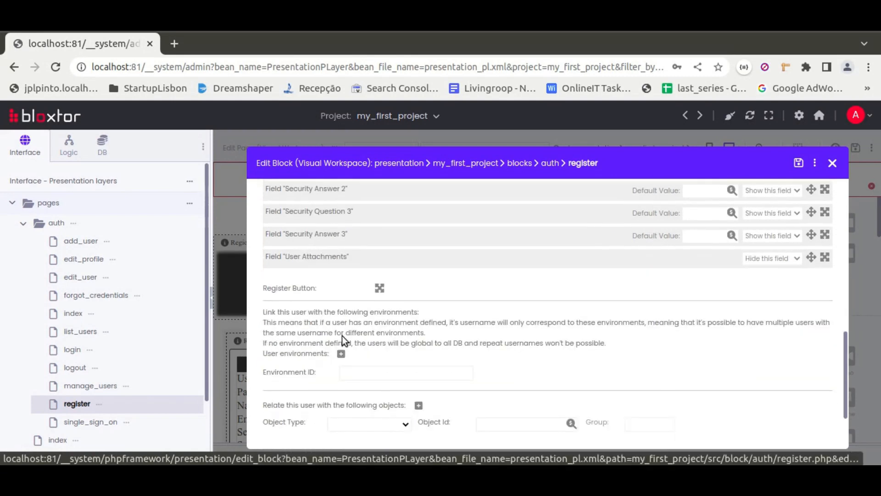
Try environment IDs 1 and 2 in the register block's user environments, and clear the field
click(362, 376)
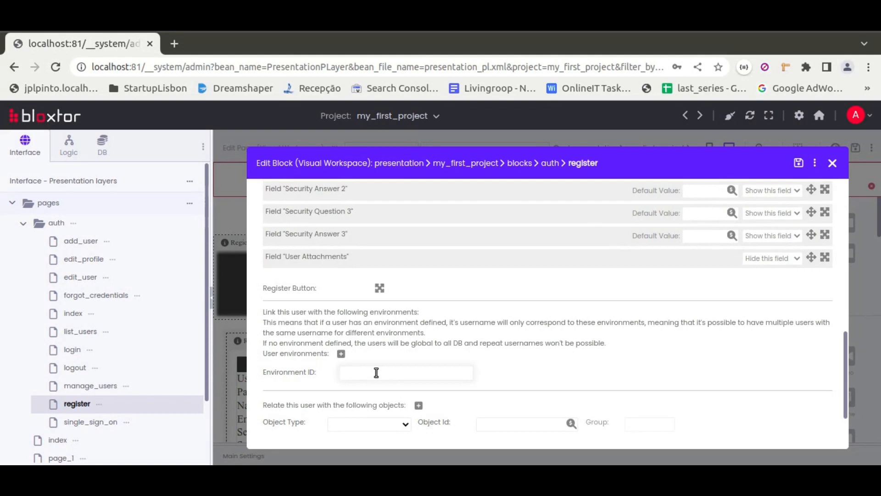
text(1)
key(BackSpace)
text(2)
drag(350, 372, 339, 373)
key(BackSpace)
Relate users created by the register block to an article object with object ID 1 and group 1
scroll(371, 351, down, 3)
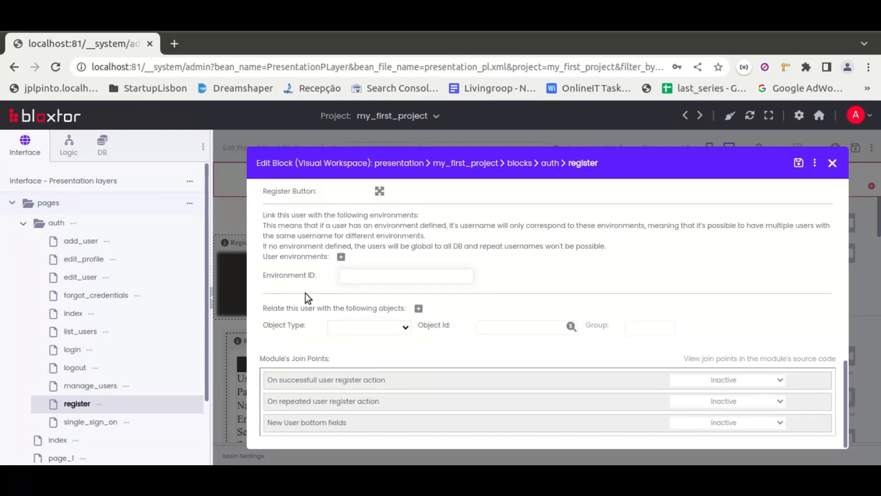
click(406, 330)
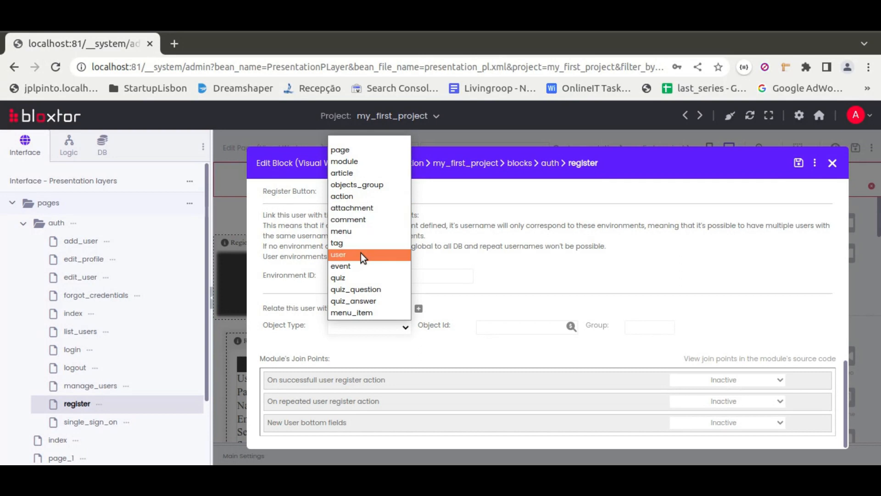
click(354, 174)
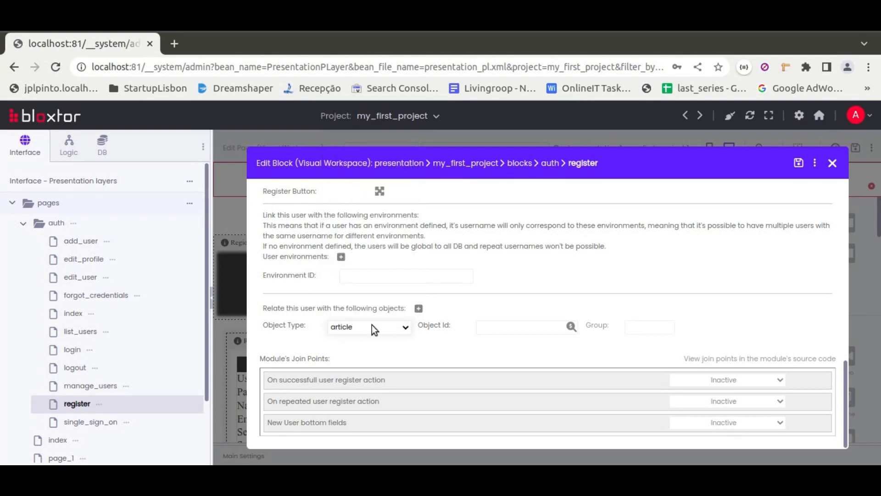
click(507, 327)
text(1)
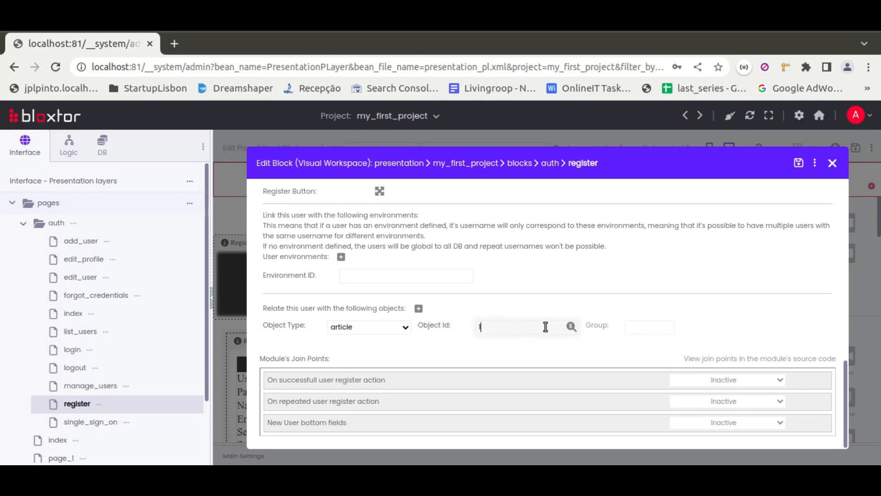
click(634, 326)
text(1)
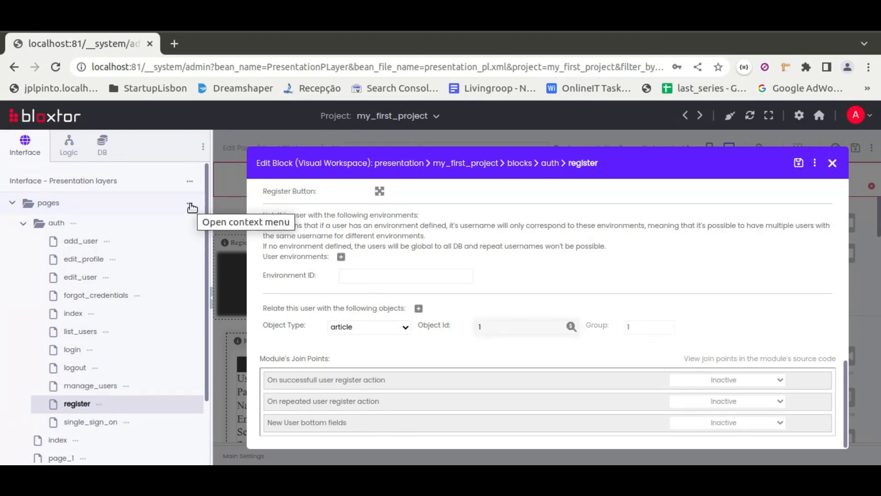
Open page_1 and add the edit_article module from the article modules to its Content region
scroll(192, 207, down, 2)
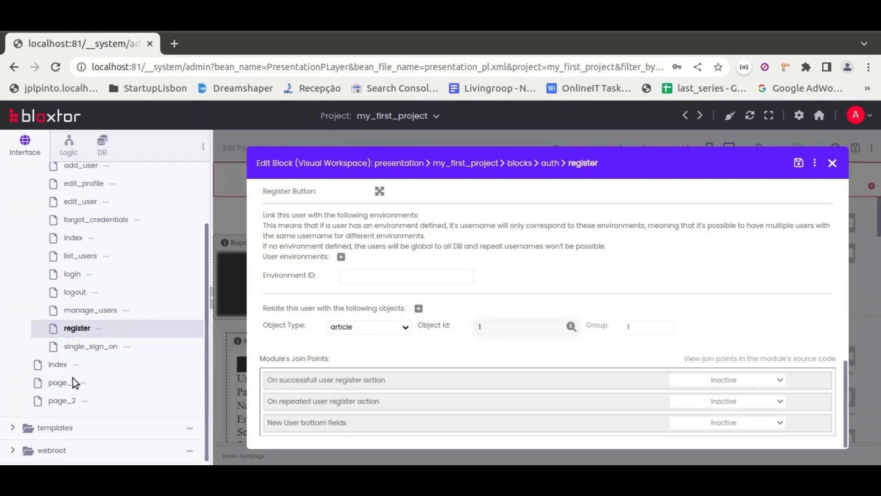
click(63, 384)
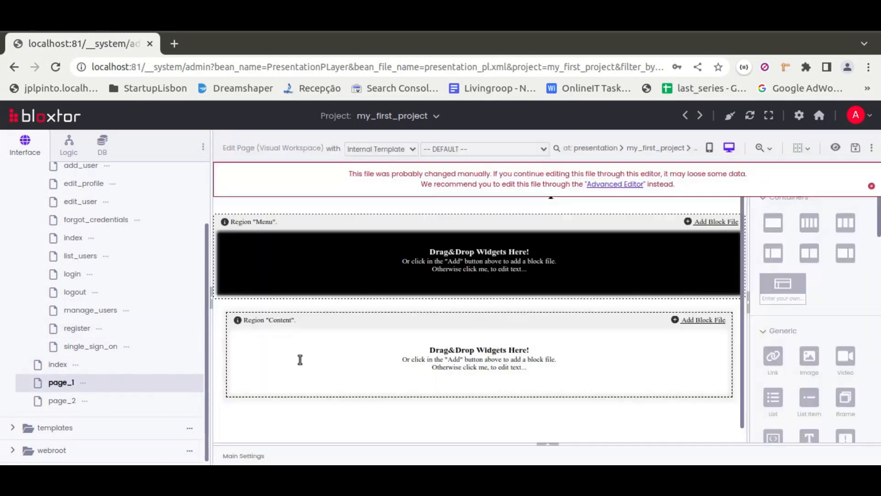
click(808, 172)
click(784, 206)
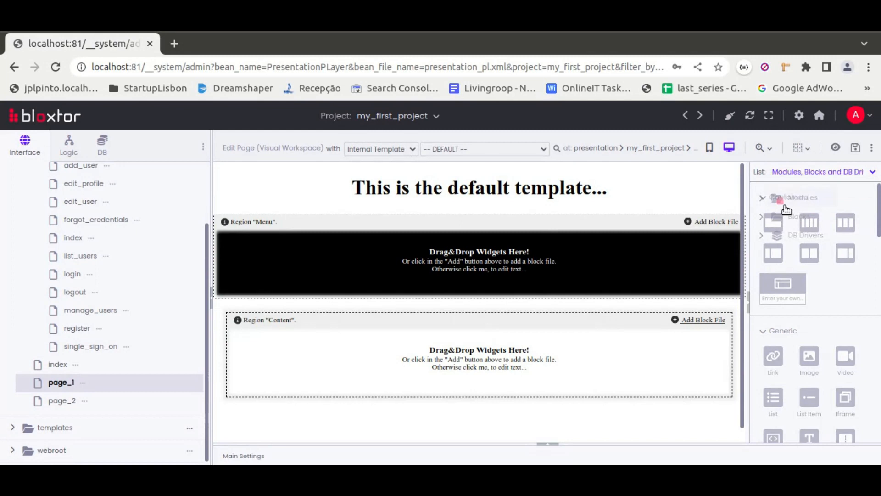
click(762, 199)
click(777, 234)
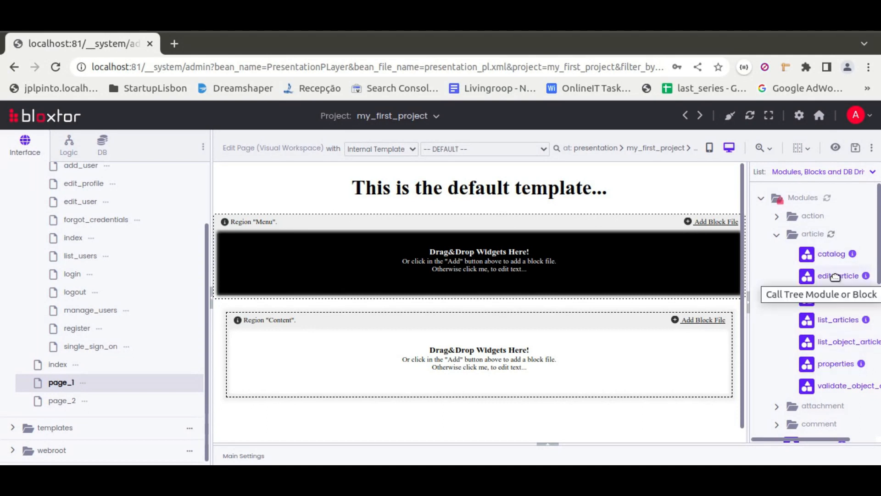
drag(835, 276, 483, 363)
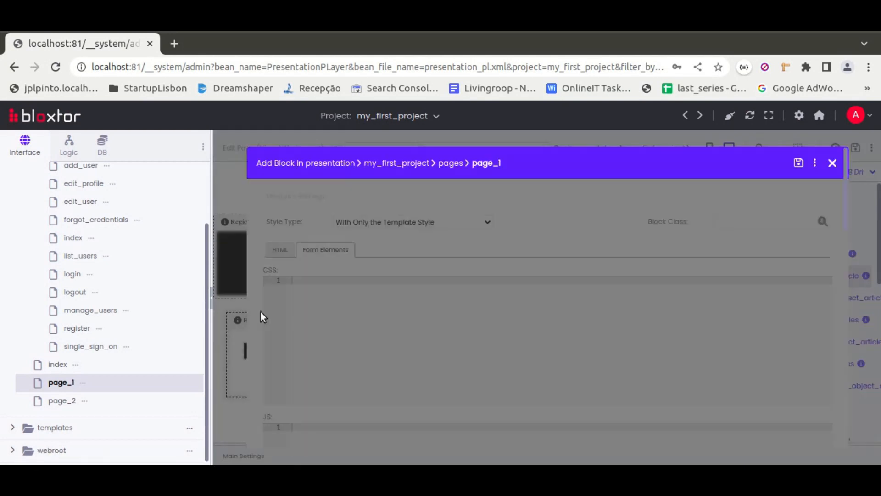
Set the related object type to user in the new edit_article block's settings
scroll(266, 293, down, 10)
scroll(267, 293, down, 3)
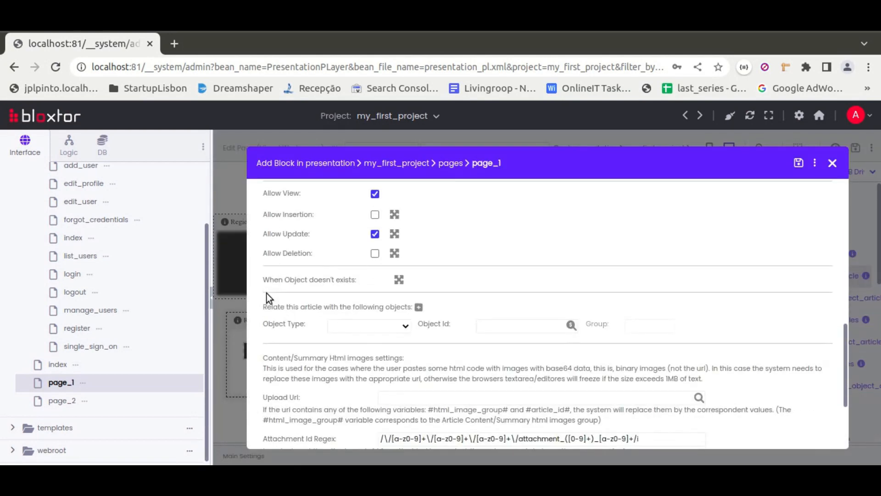
click(402, 247)
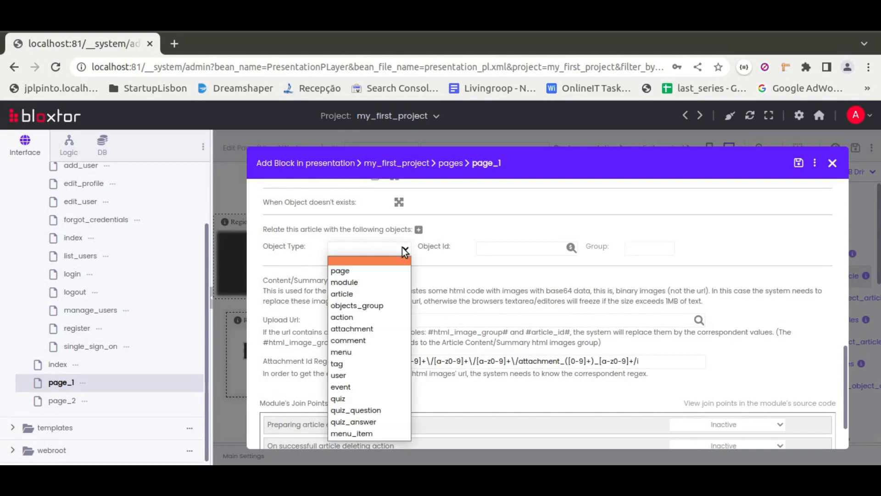
click(348, 376)
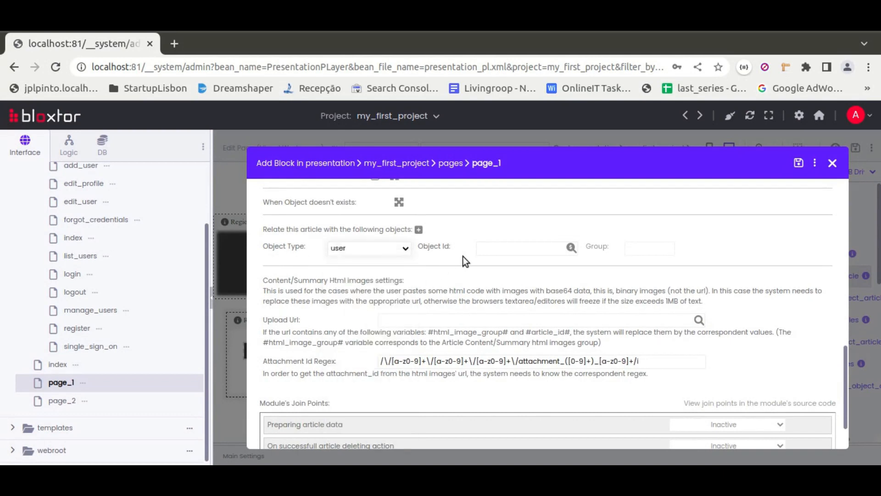
click(512, 247)
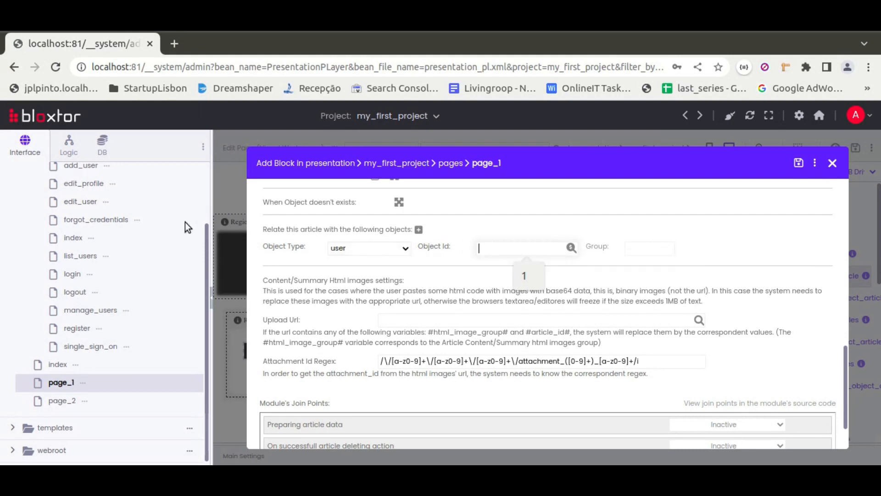
Examine the User Activity Objects List and the Object Users List in the project's user management, and close it
scroll(173, 245, up, 2)
click(190, 201)
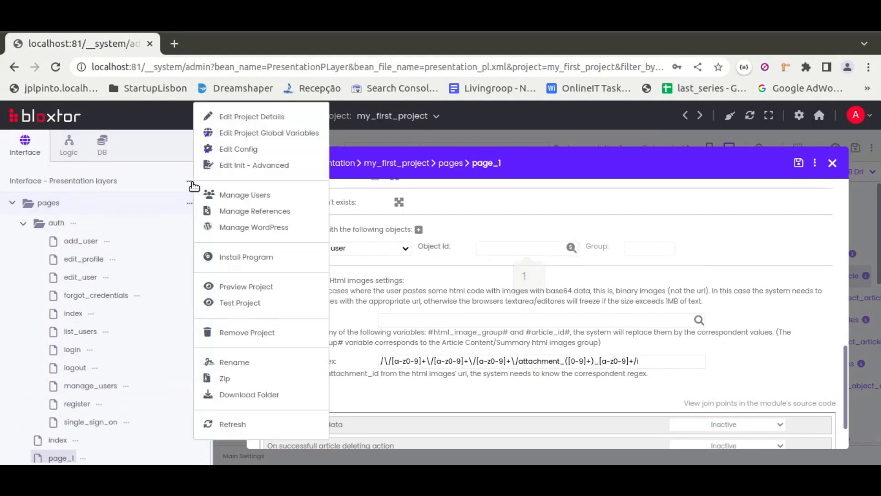
click(246, 193)
mouse_move(409, 124)
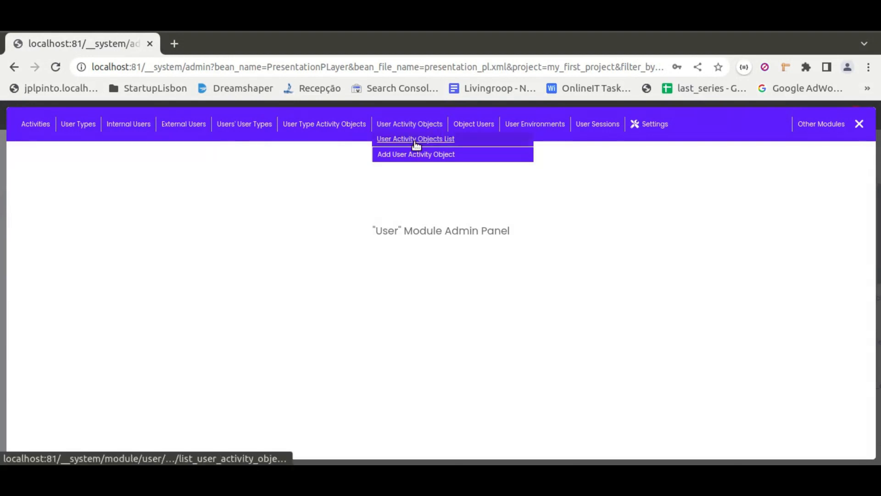
click(410, 140)
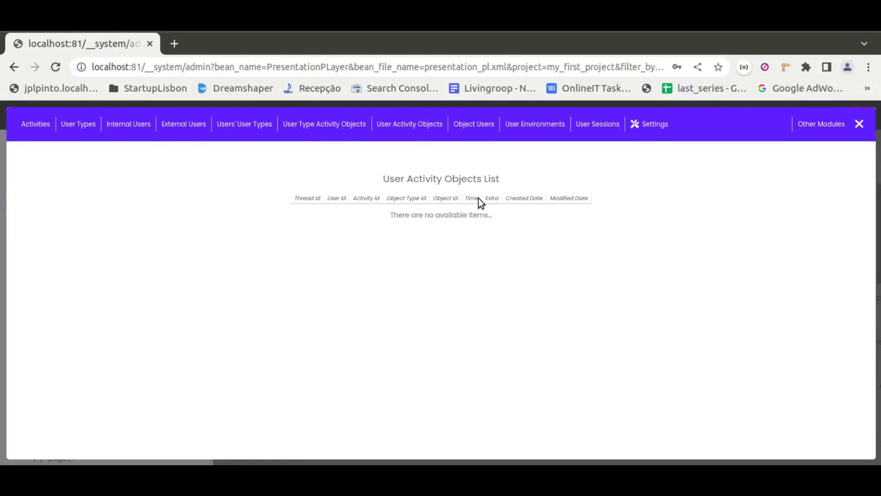
mouse_move(477, 129)
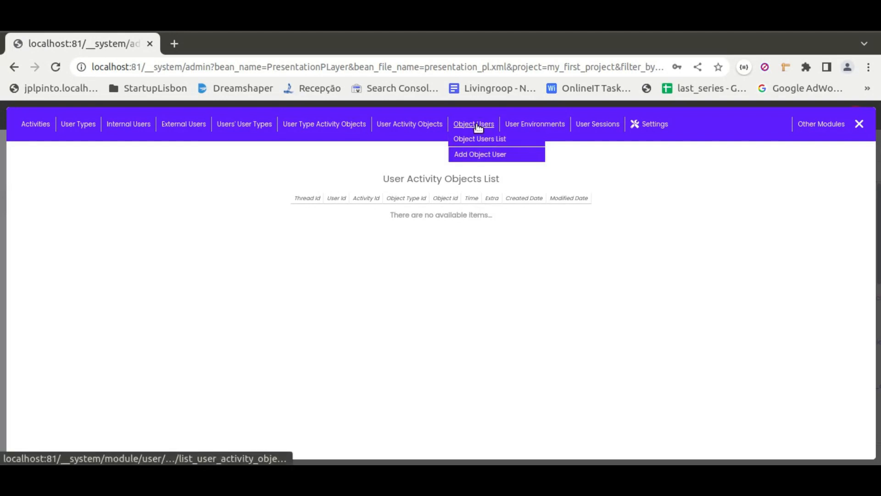
click(474, 140)
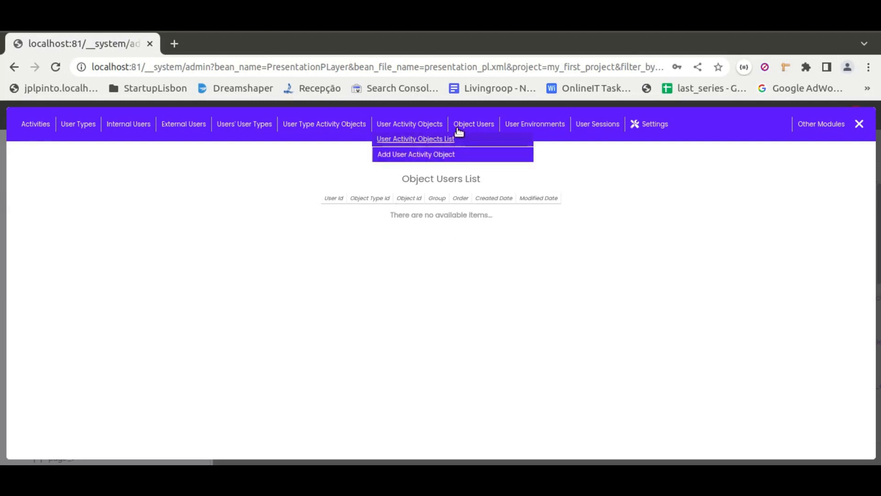
click(859, 125)
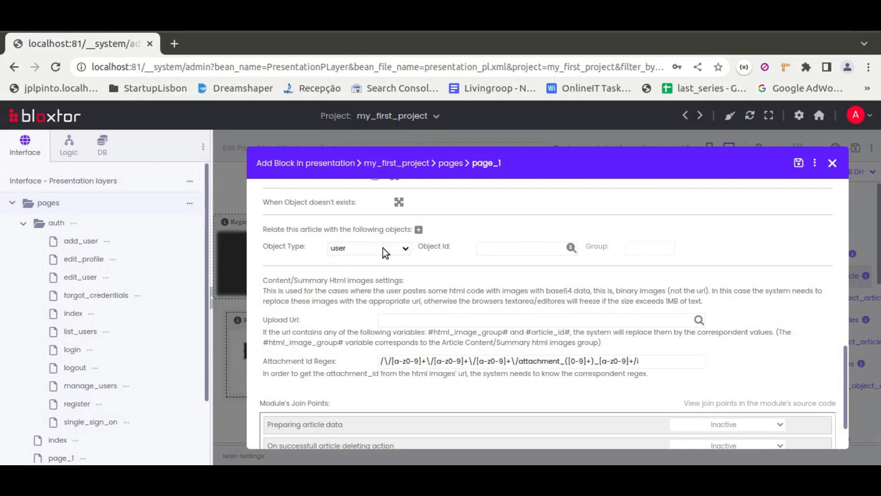
Close the block settings, expand the user folder in the module list and widen the list to read the module names
click(236, 239)
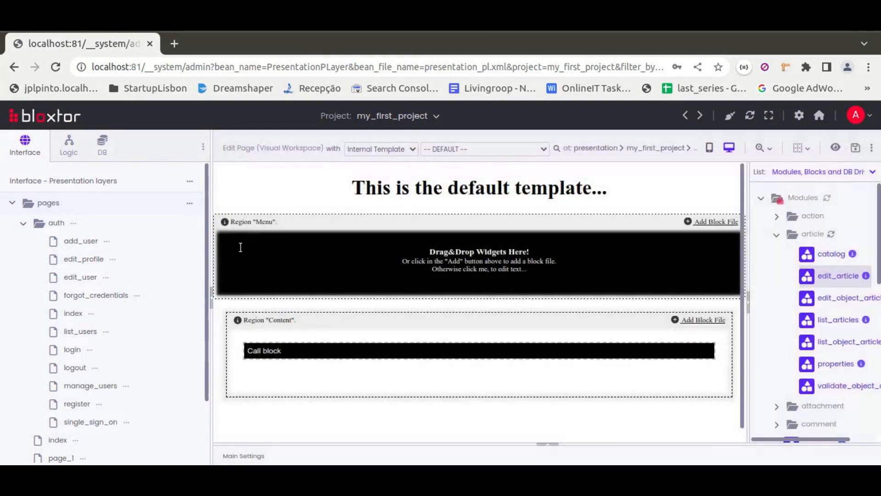
click(782, 238)
scroll(781, 275, down, 10)
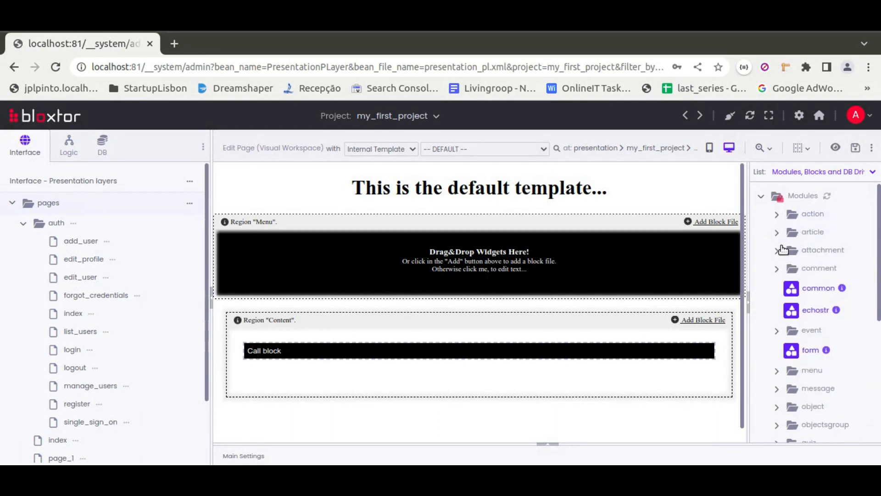
click(776, 303)
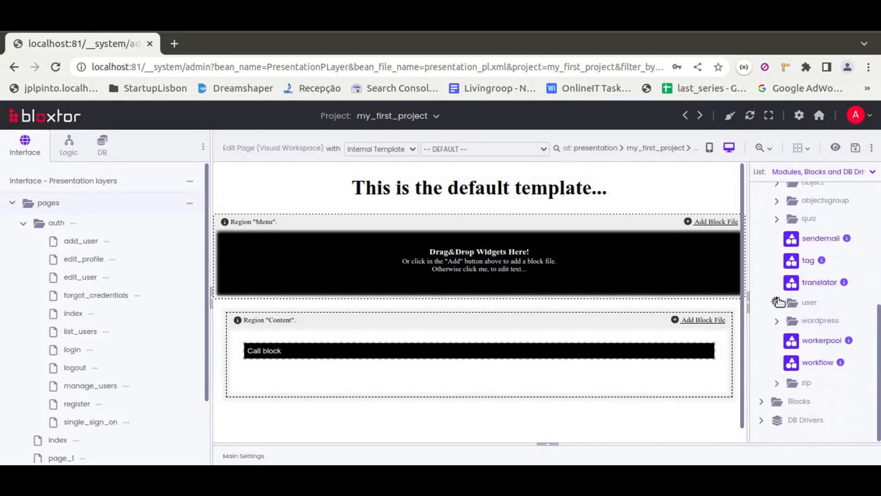
drag(805, 442, 825, 439)
drag(737, 334, 645, 322)
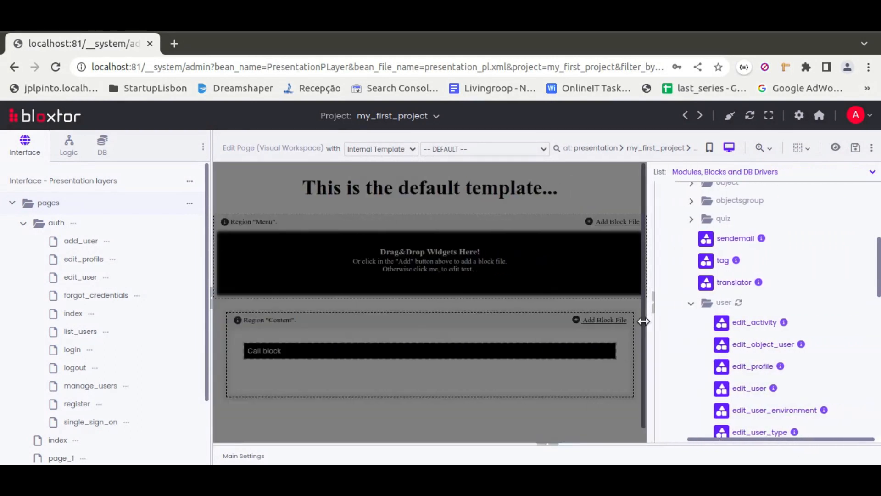
Add the validate_object_user and validate_user_activity modules to page_1's Content region, examining and closing each block's settings
scroll(771, 305, down, 3)
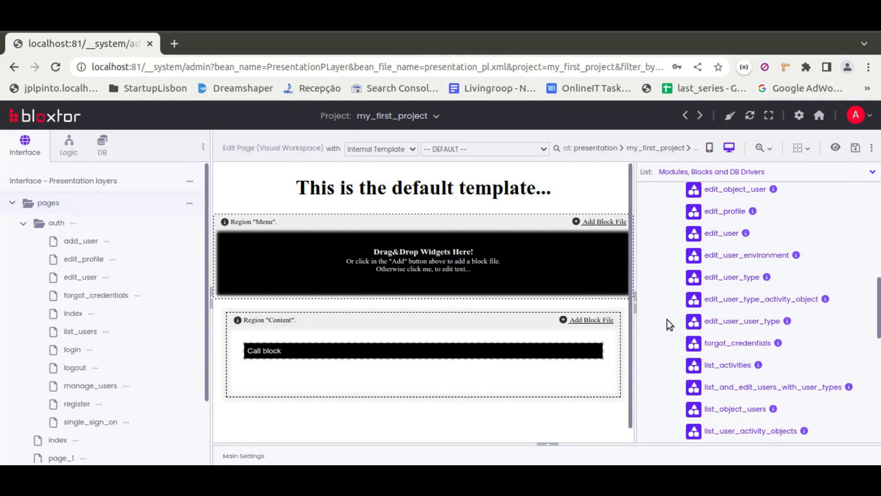
scroll(667, 319, down, 6)
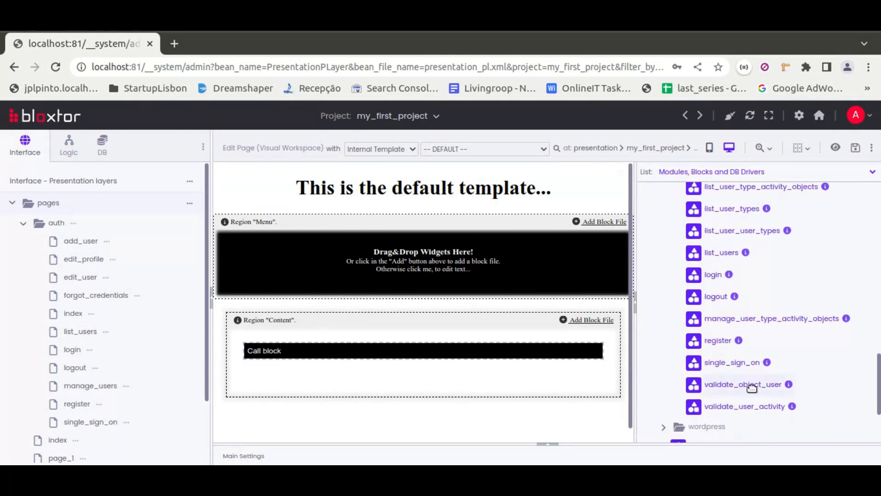
drag(751, 387, 472, 356)
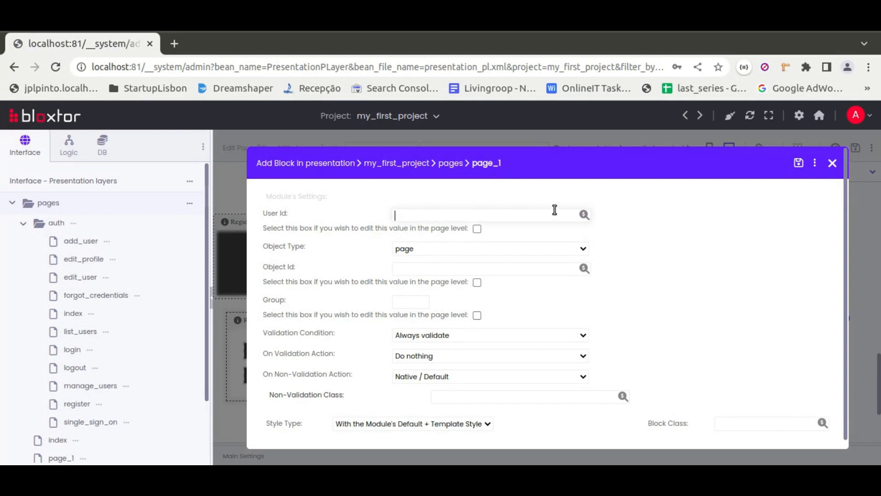
click(423, 251)
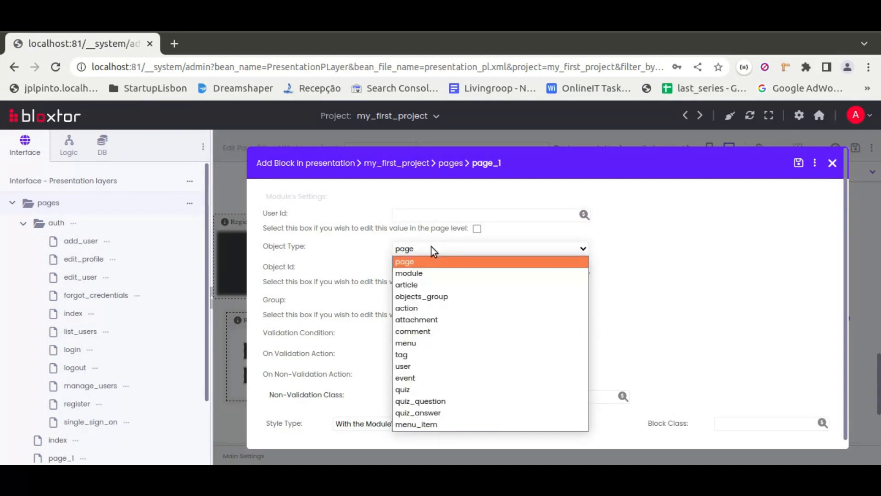
click(385, 278)
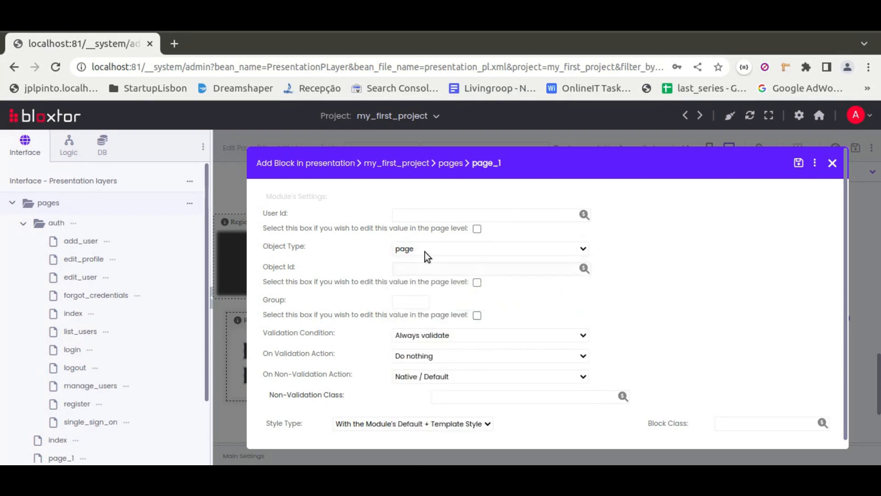
click(833, 163)
drag(734, 405, 451, 363)
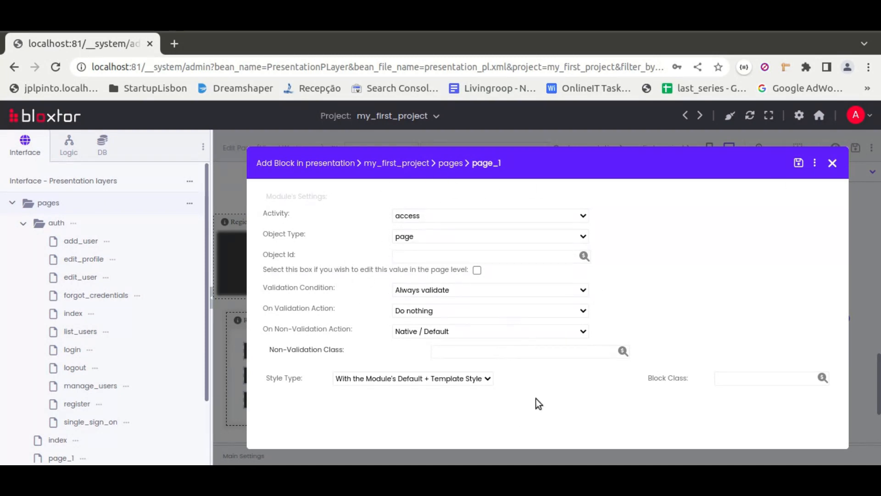
click(832, 164)
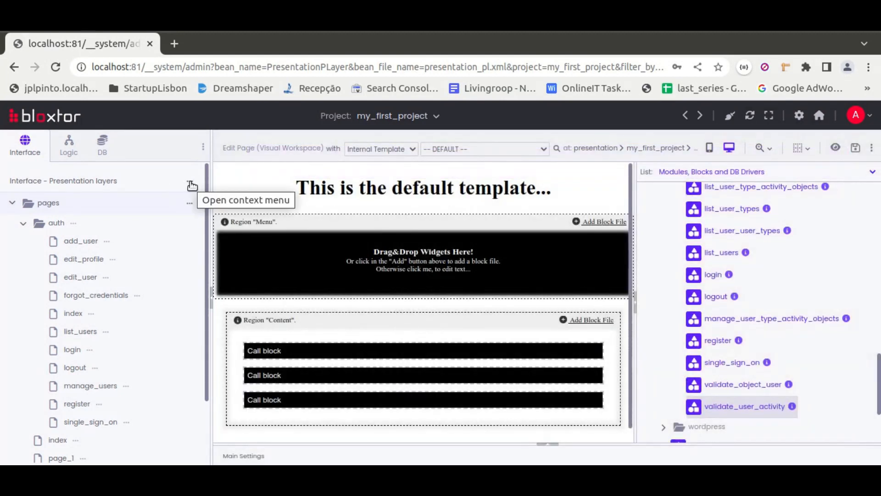
Examine the user management sections, from Activities and User Types to User Environments and User Sessions, and close the panel
click(191, 184)
click(257, 194)
mouse_move(518, 127)
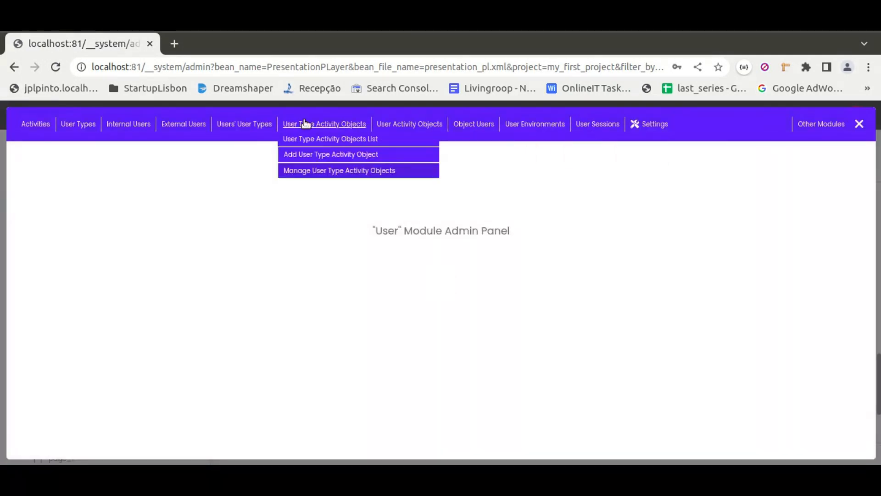
mouse_move(590, 133)
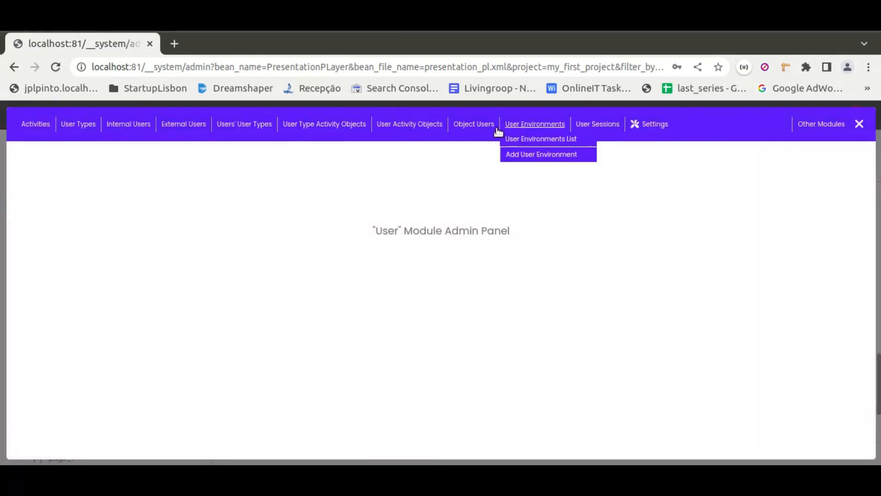
mouse_move(619, 129)
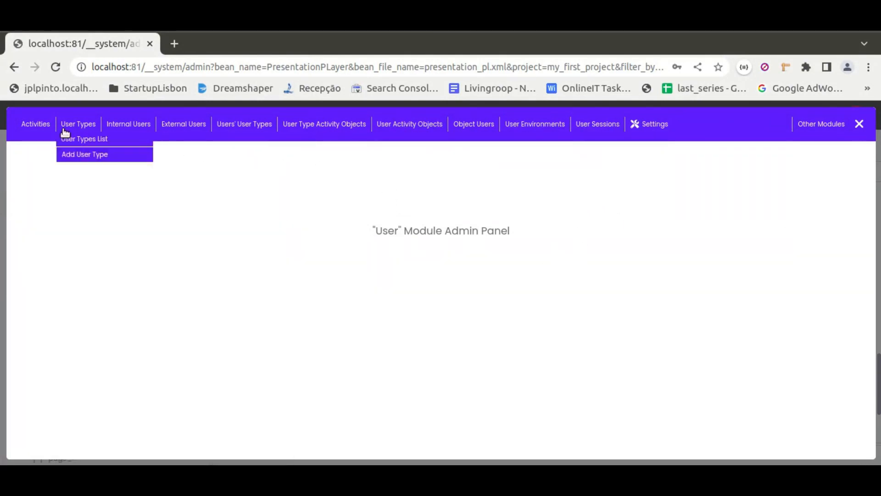
mouse_move(127, 128)
mouse_move(76, 131)
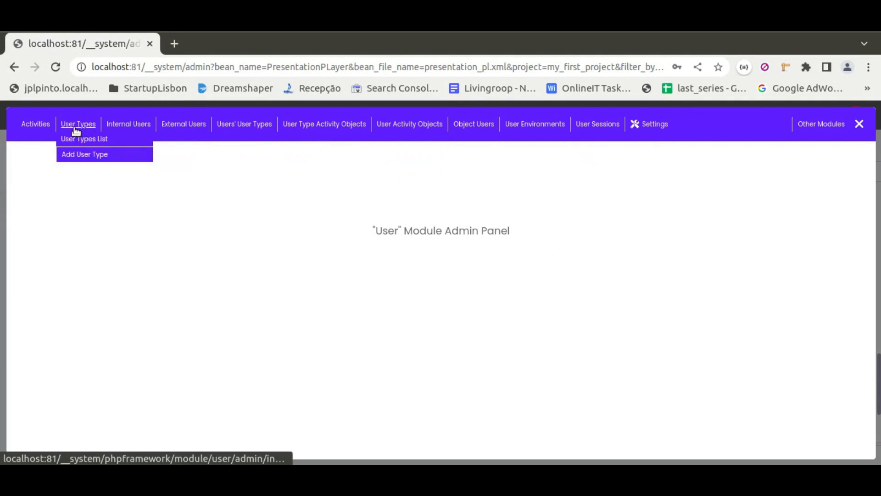
mouse_move(31, 127)
mouse_move(316, 125)
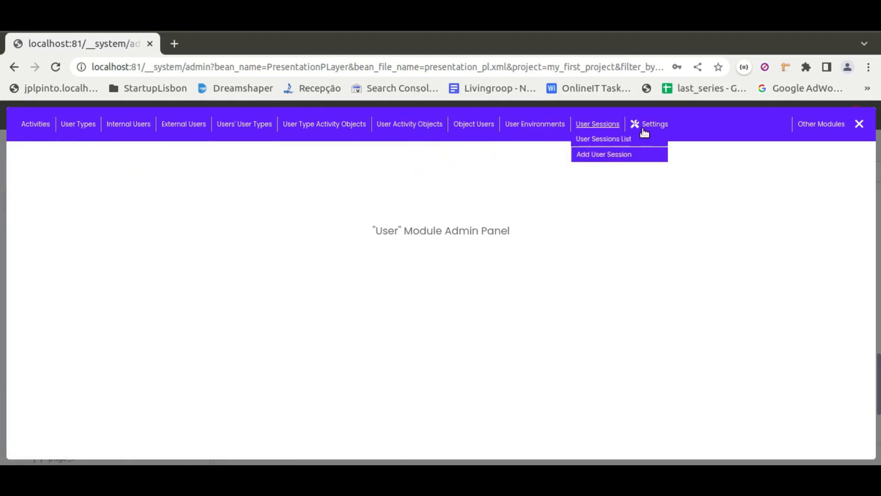
click(859, 124)
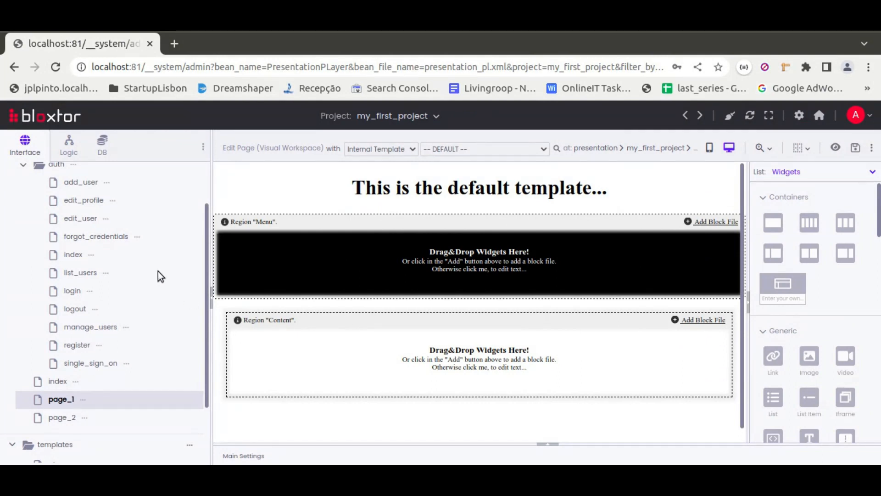
scroll(158, 271, up, 2)
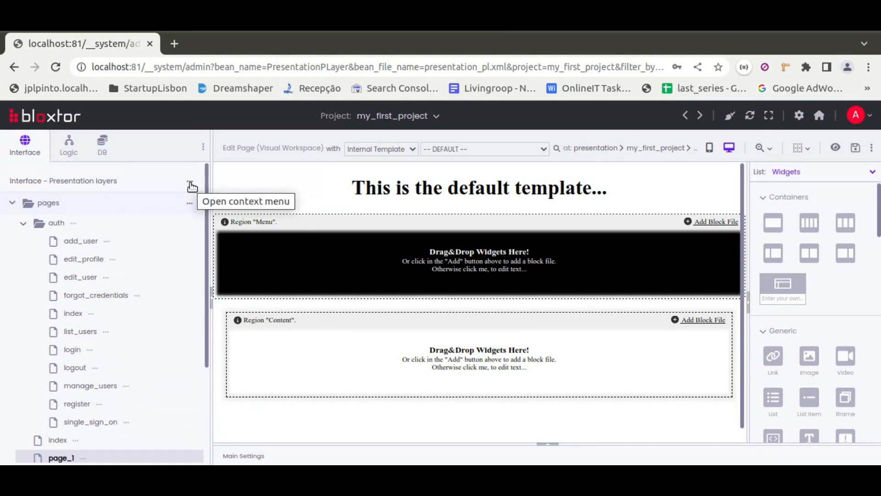
scroll(158, 282, down, 3)
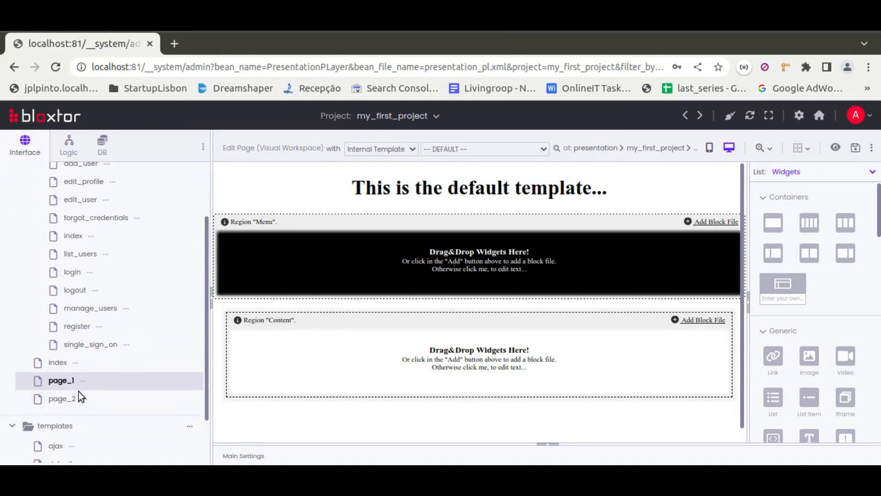
scroll(140, 349, up, 3)
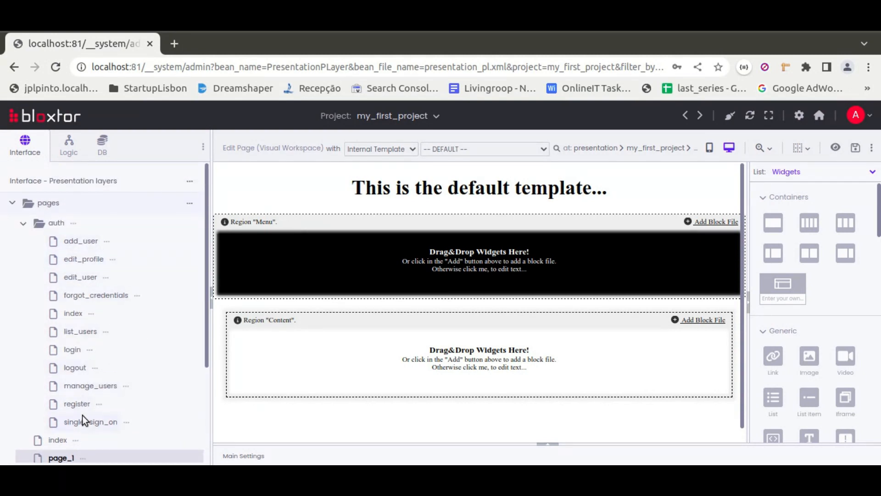
click(188, 183)
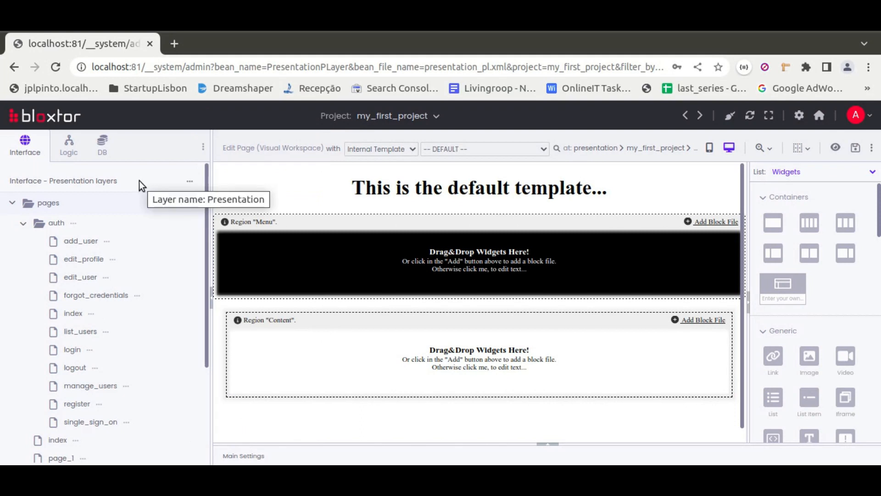
scroll(140, 193, down, 2)
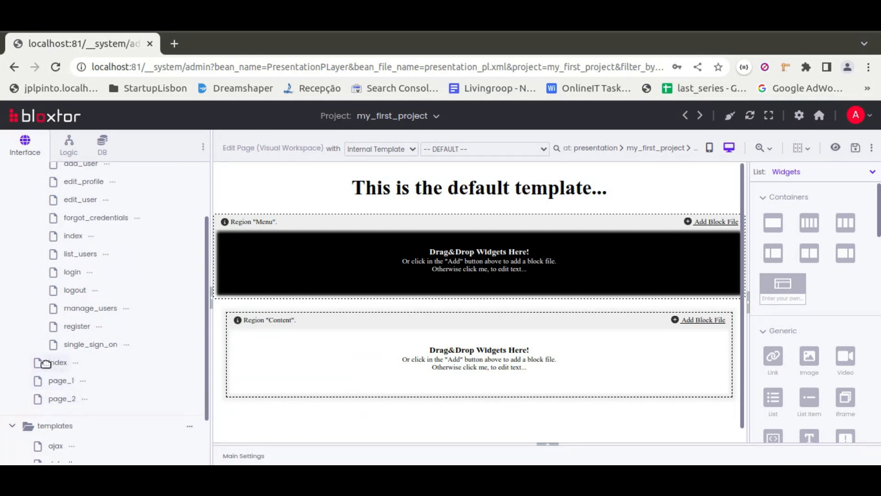
scroll(176, 285, up, 3)
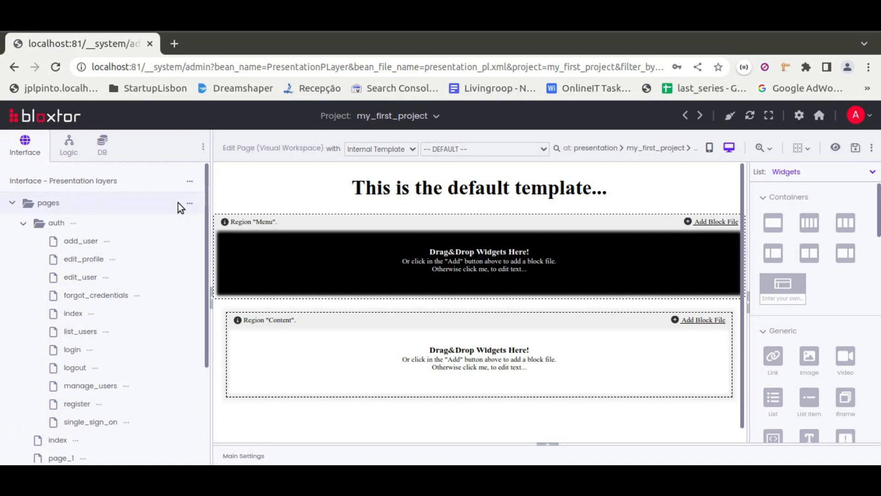
Preview the project in a new browser tab and return to the page editor
click(190, 204)
click(392, 226)
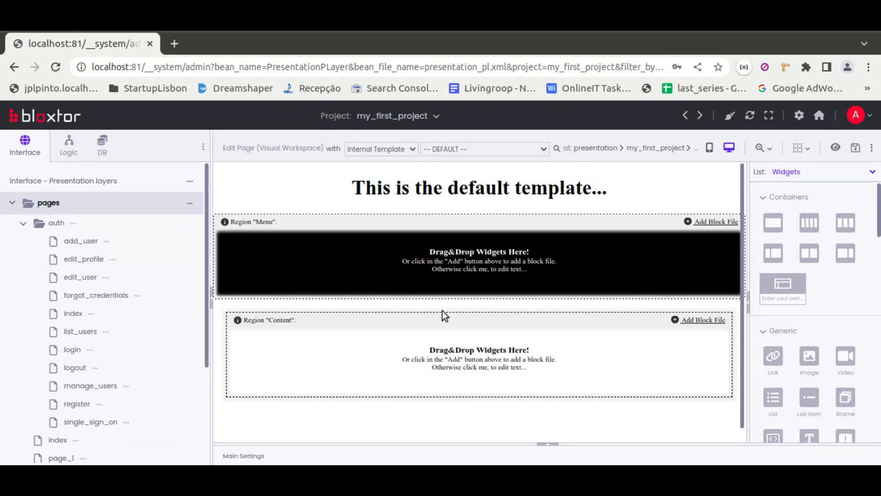
click(189, 203)
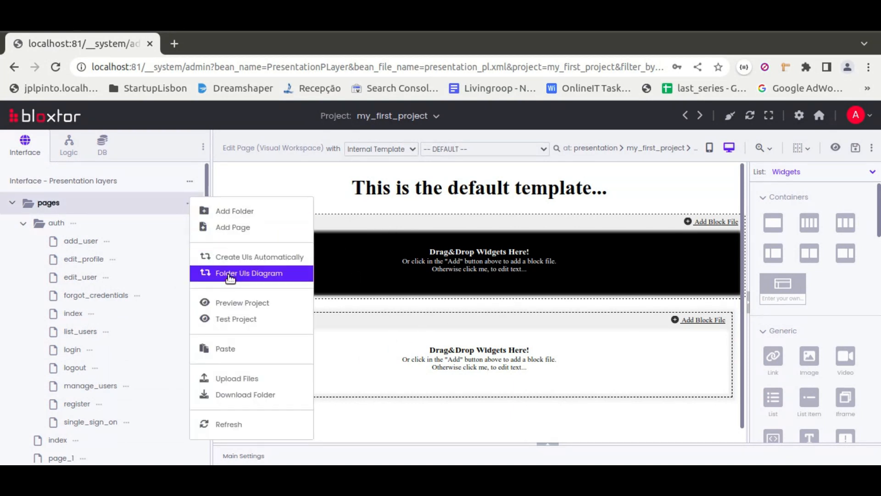
click(228, 302)
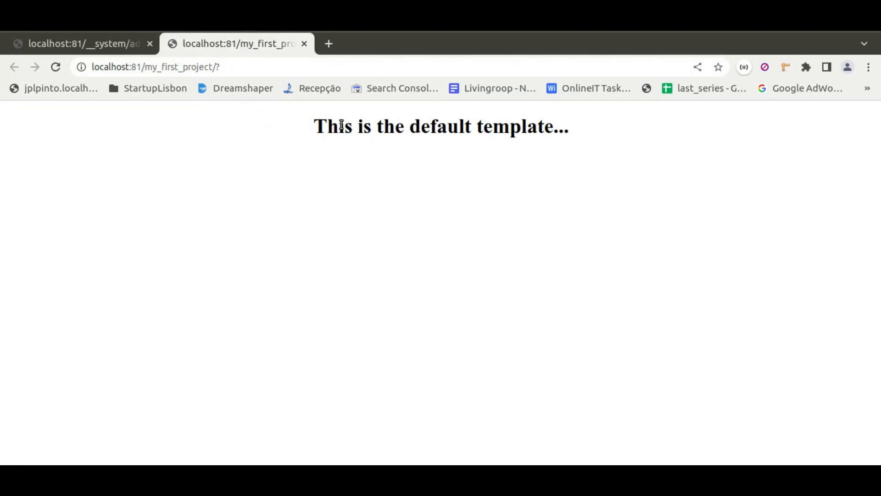
click(78, 46)
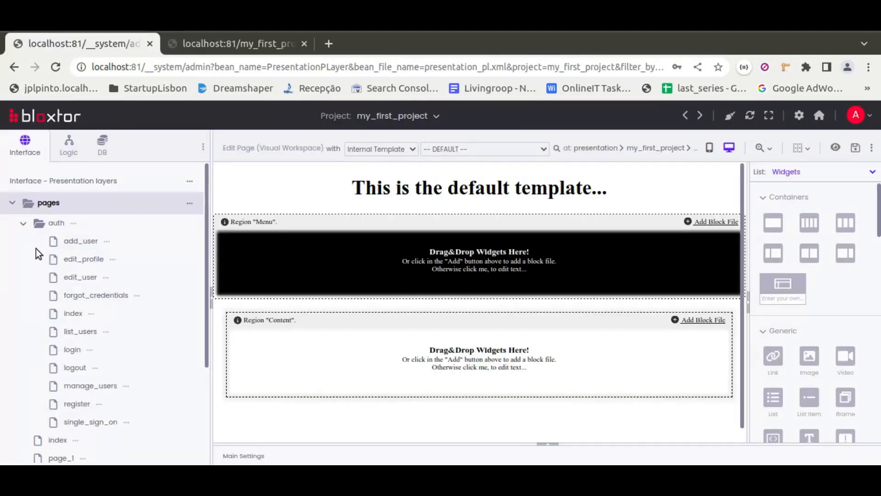
Preview page_1 in the browser and return to the page editor
scroll(167, 359, down, 3)
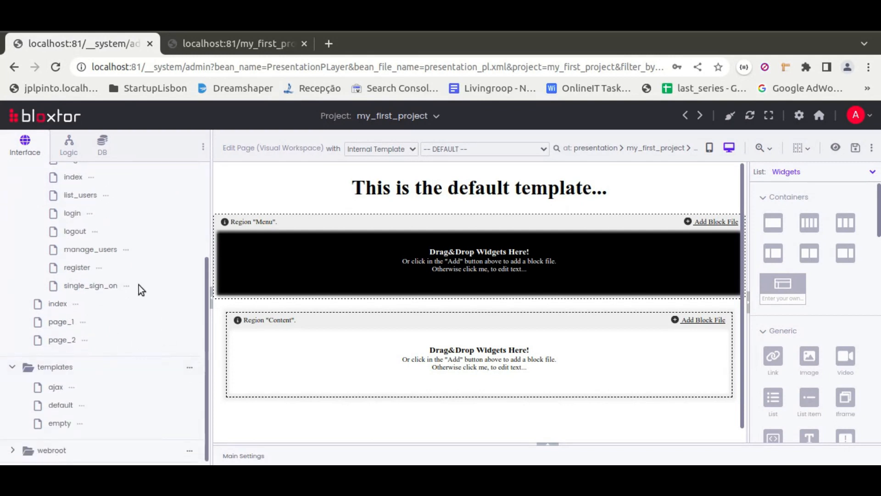
click(84, 324)
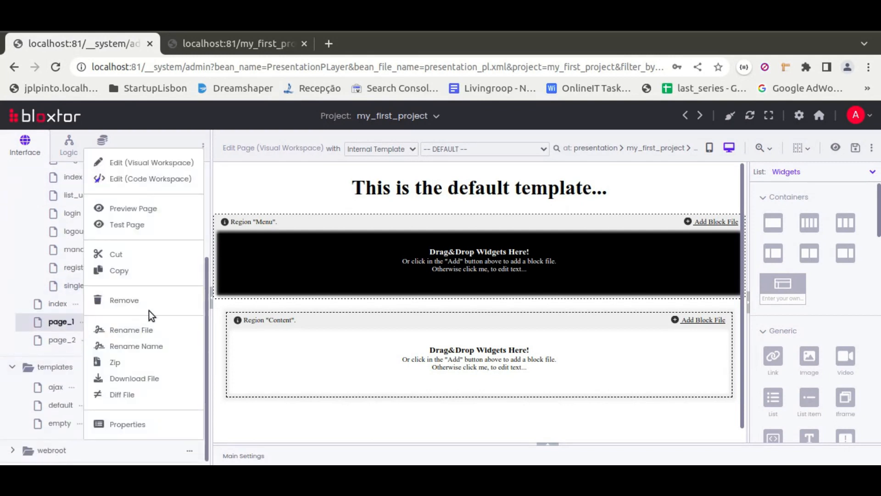
click(125, 209)
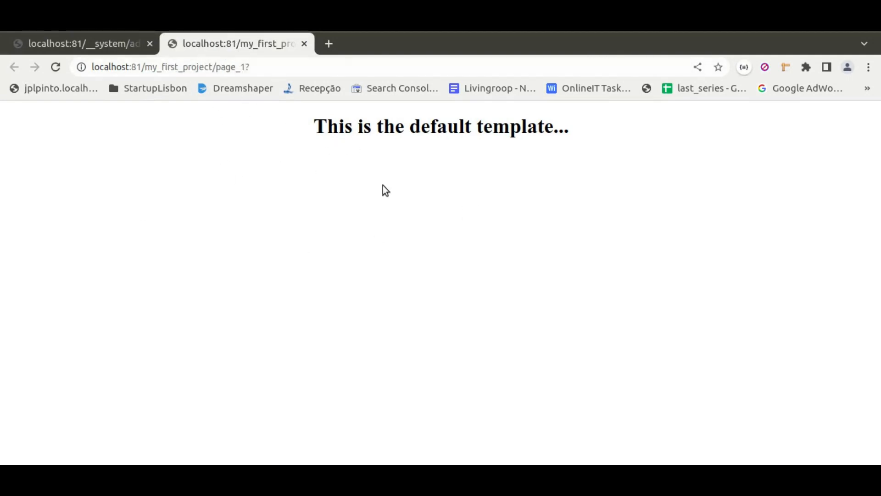
click(78, 42)
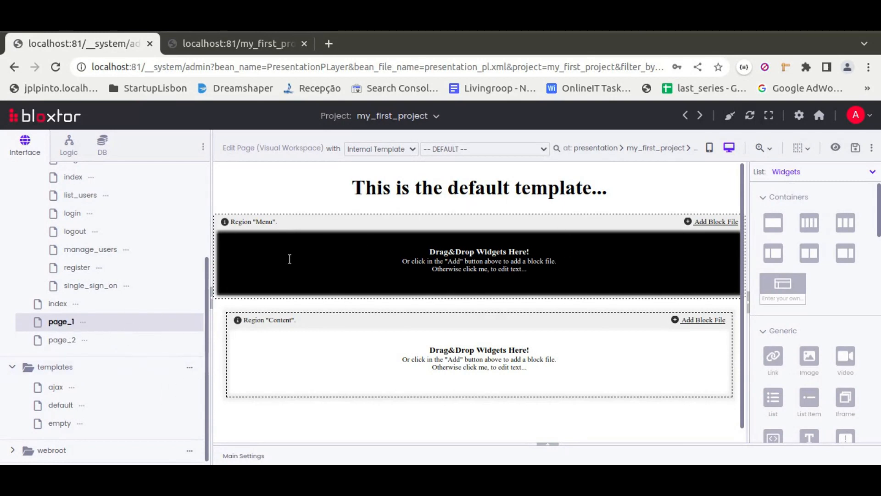
Install the Bootstrap Automatic Admin template from the template store into my_first_project
click(556, 149)
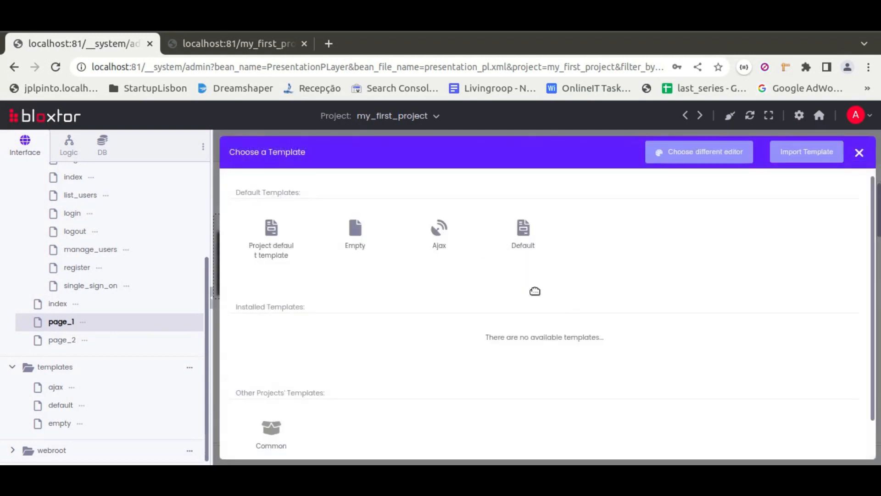
click(800, 155)
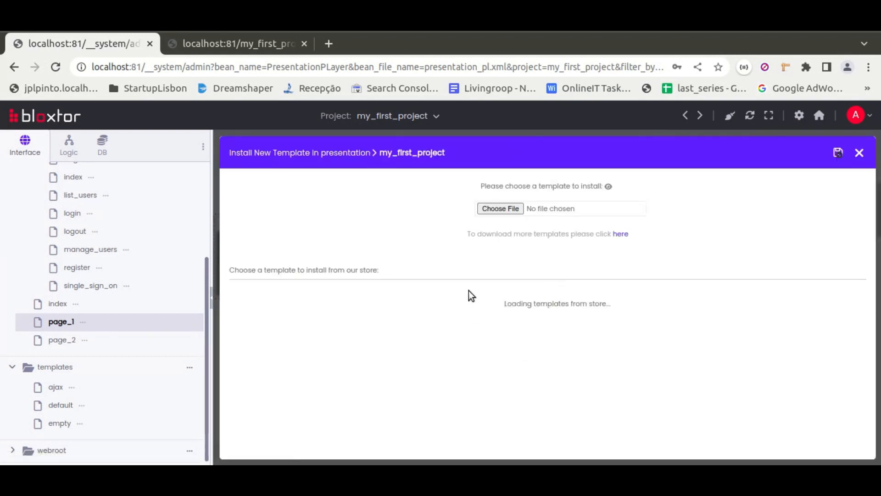
click(419, 403)
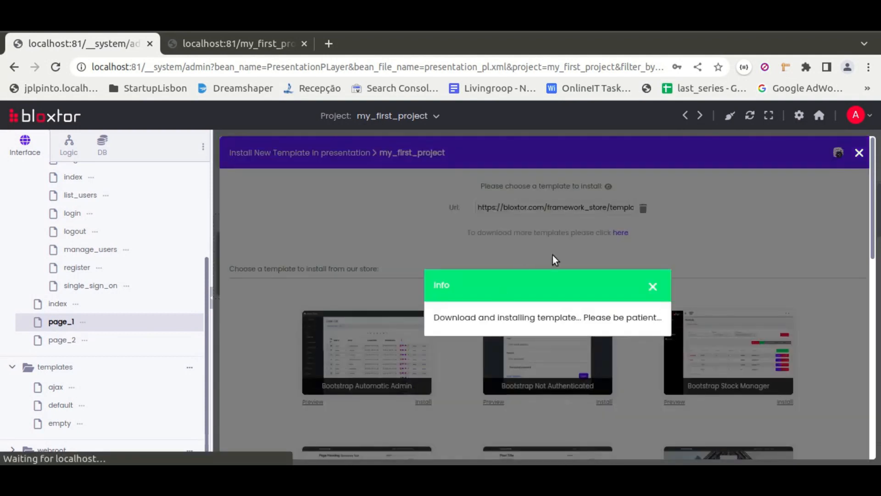
Apply the Authenticated-1 template from bootstrap-automatic-admin to page_1 and save the page
click(271, 345)
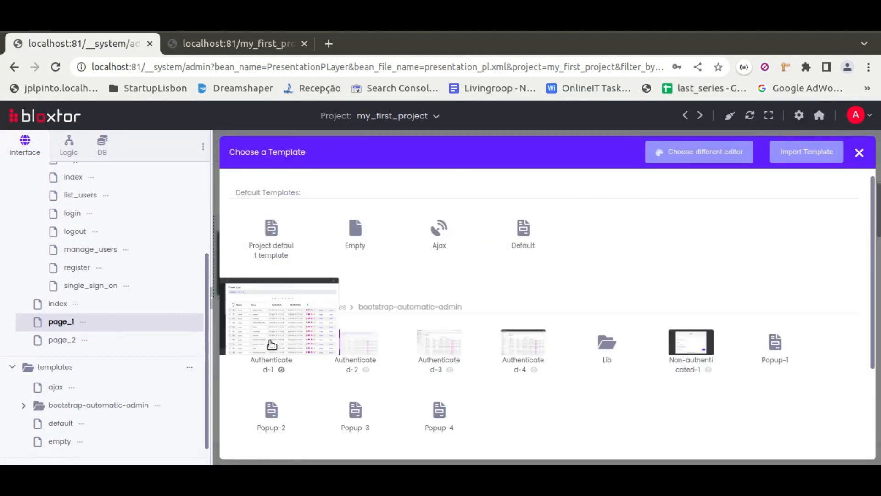
click(265, 316)
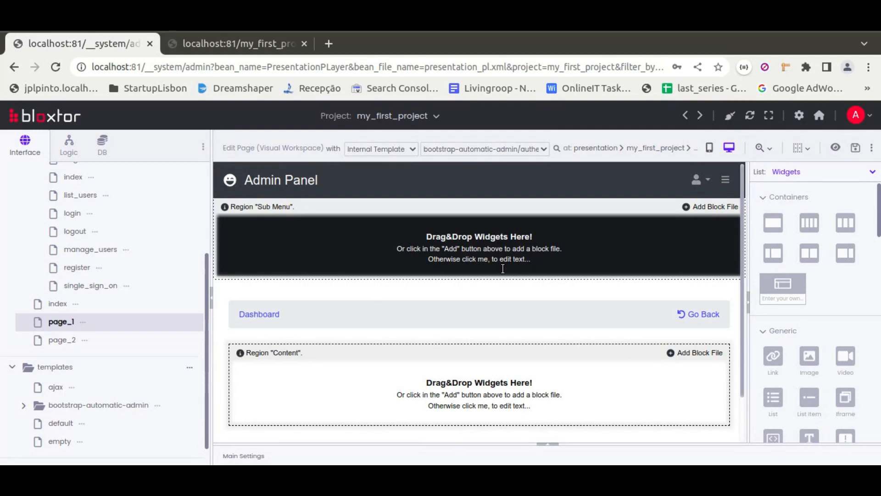
click(855, 148)
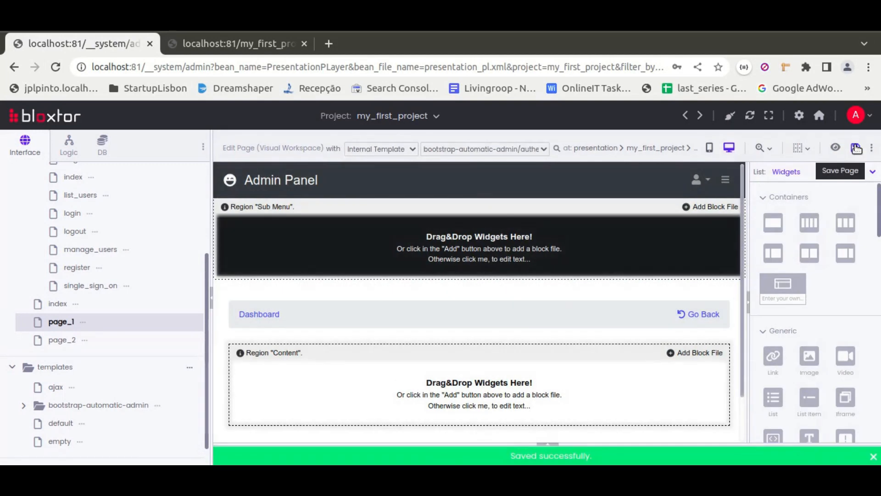
Apply the bootstrap-automatic-admin/non-authenticated-1 template to the auth login page and save it
scroll(62, 197, up, 3)
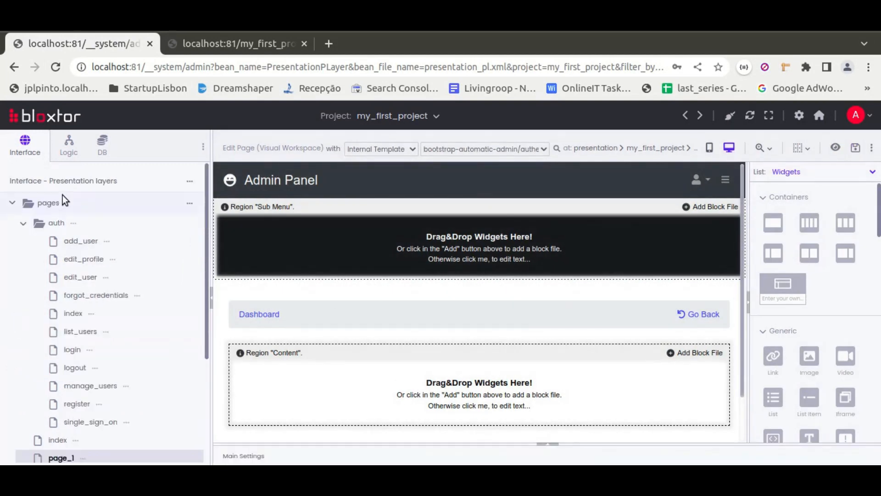
click(71, 350)
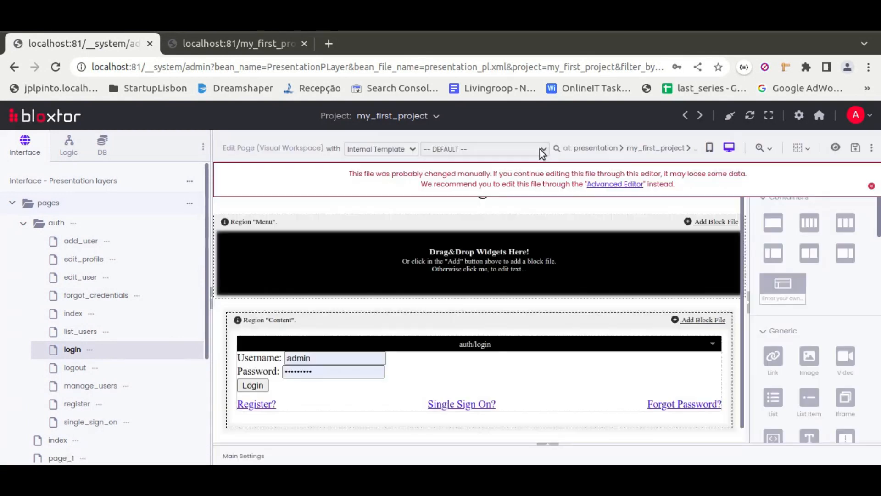
click(540, 150)
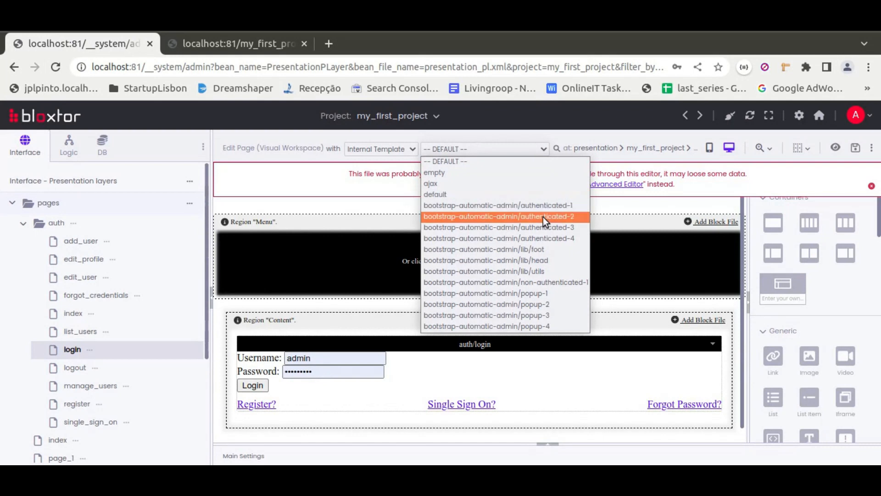
click(544, 282)
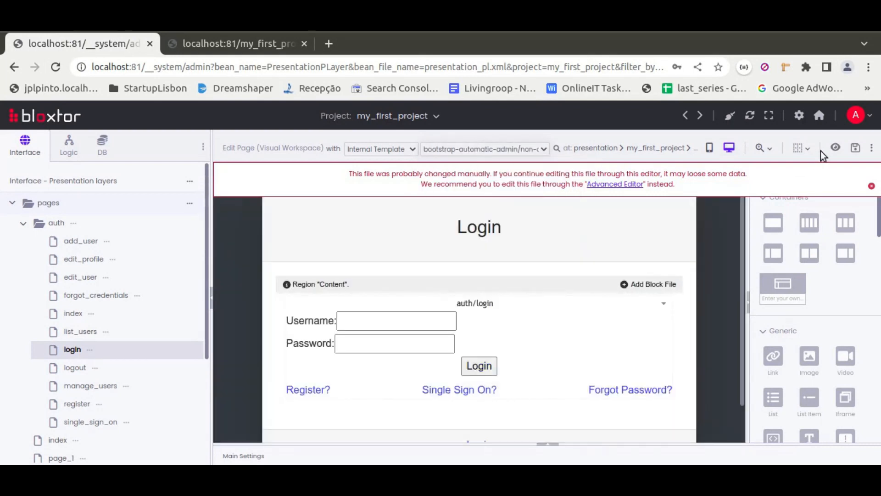
click(855, 147)
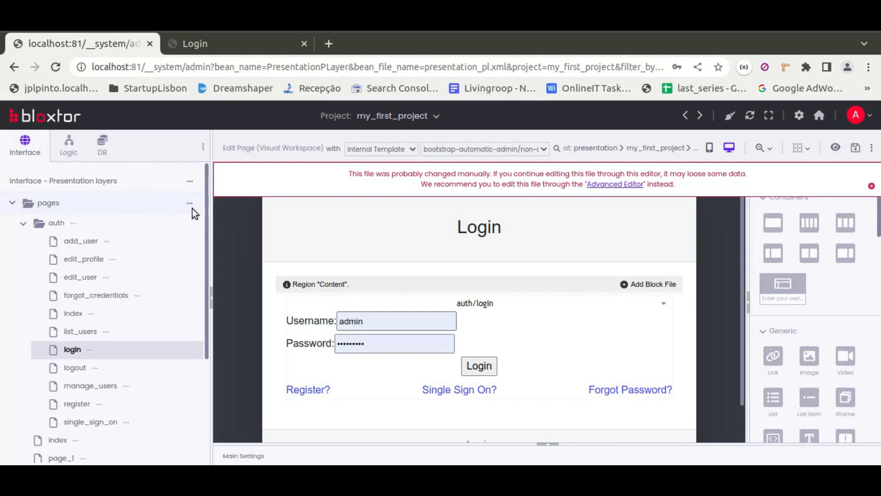
Set project_default_template to bootstrap-automatic-admin/authenticated-1 in the global variables of my_first_project
click(190, 182)
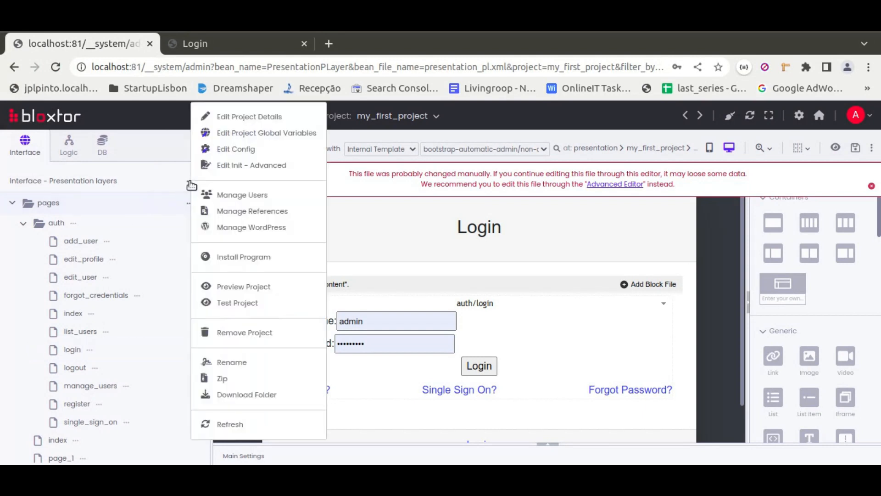
click(243, 133)
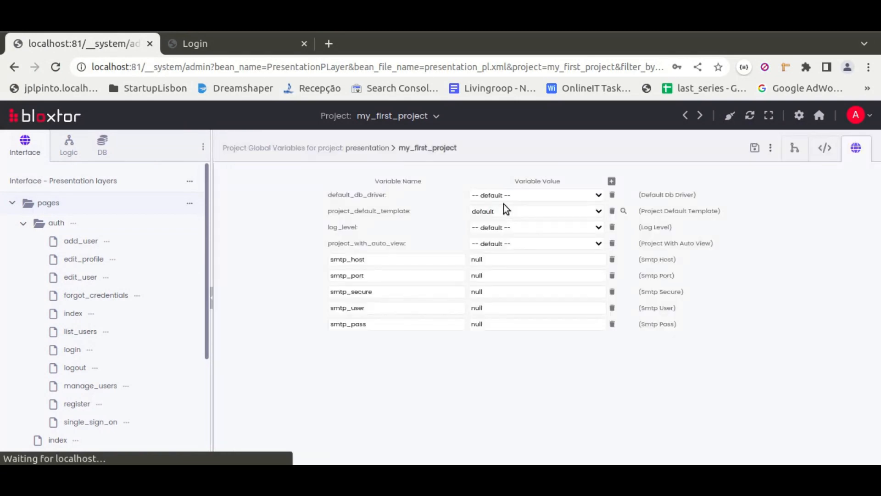
click(508, 212)
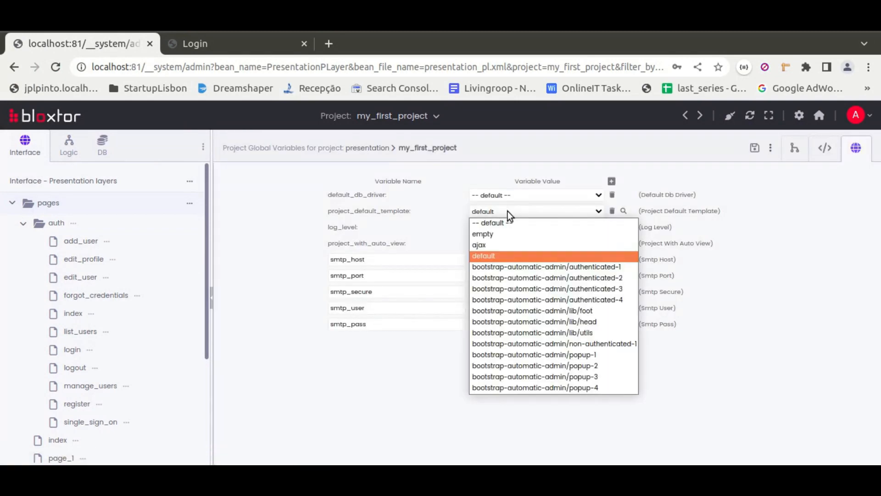
click(550, 266)
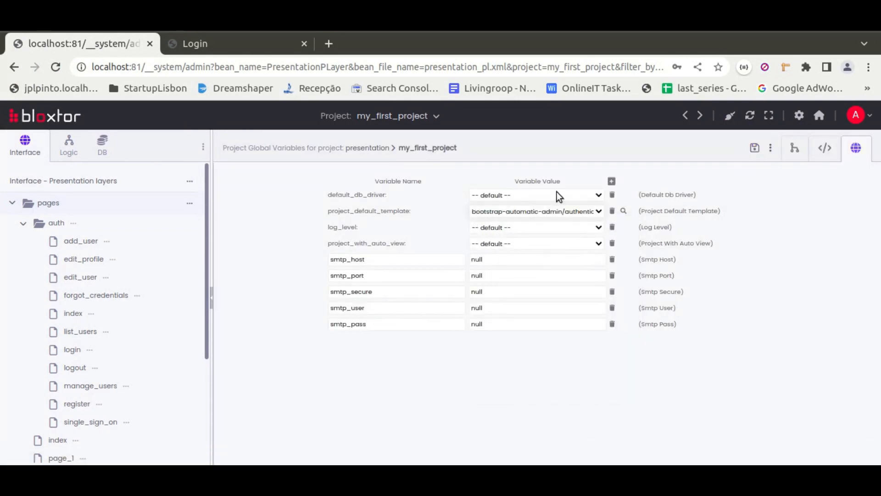
Log in to my_first_project in the other browser tab by entering the admin account's password, and decline updating the saved password
click(212, 44)
click(295, 297)
double_click(297, 297)
text(n)
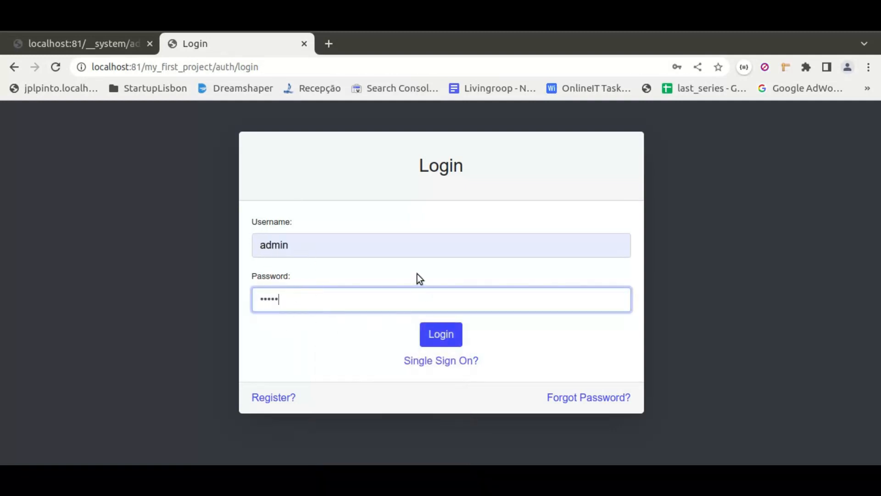
click(442, 334)
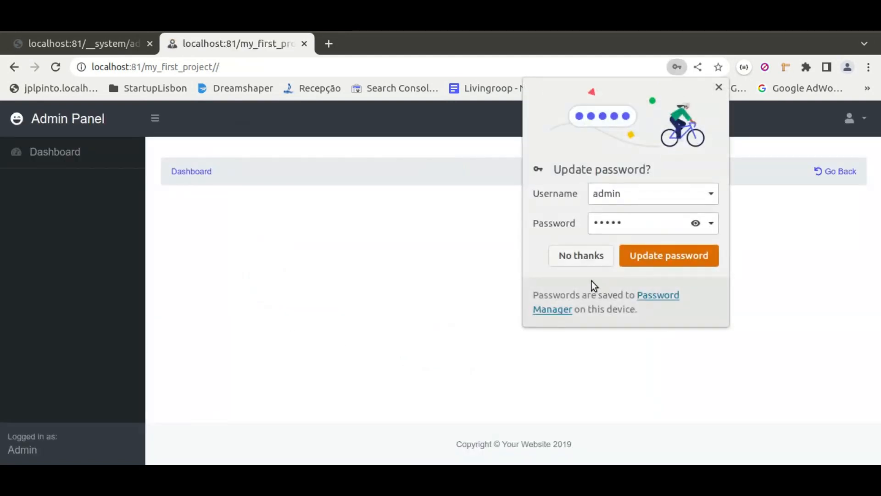
click(592, 255)
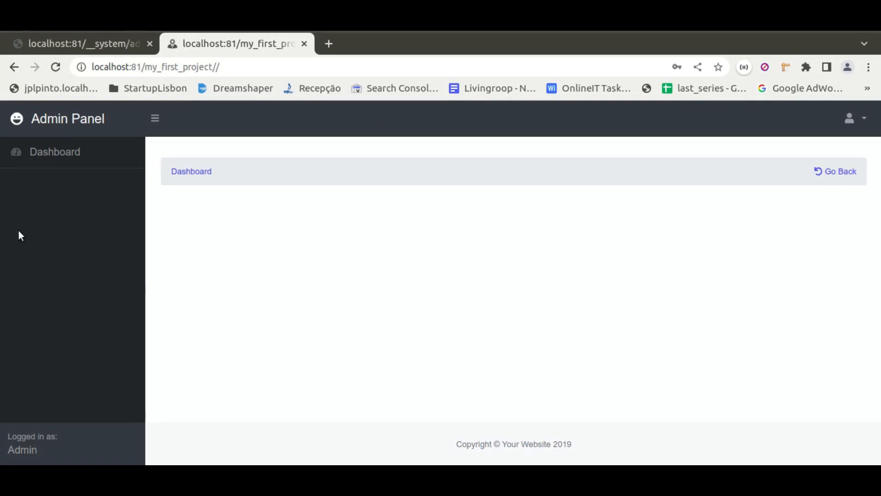
Return to Bloxtor, preview page_1 in the browser, and check its page name in the address
click(81, 42)
scroll(124, 365, down, 2)
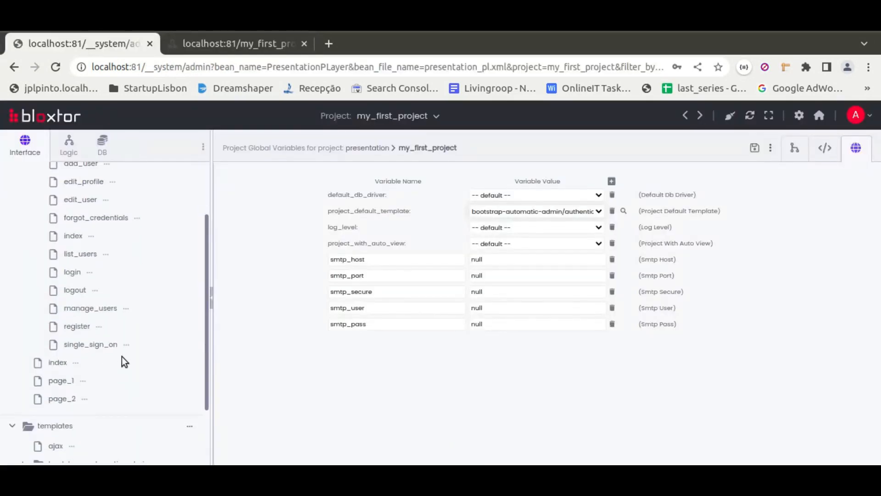
click(84, 381)
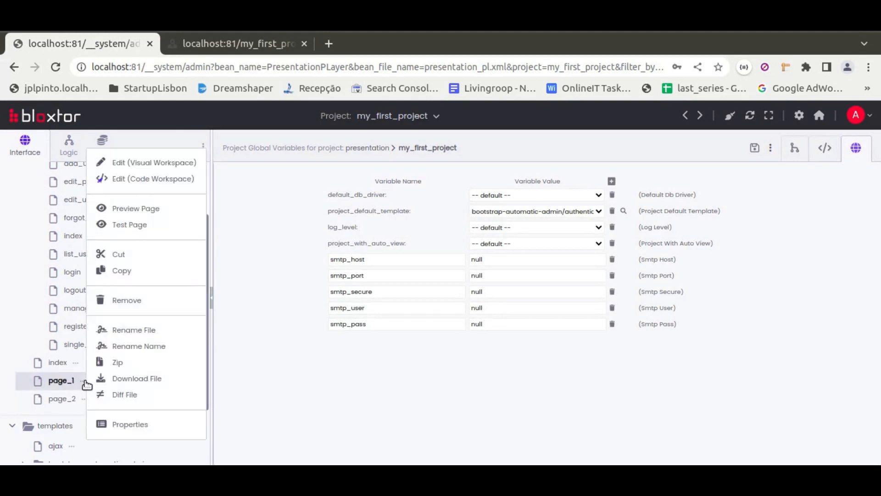
click(145, 209)
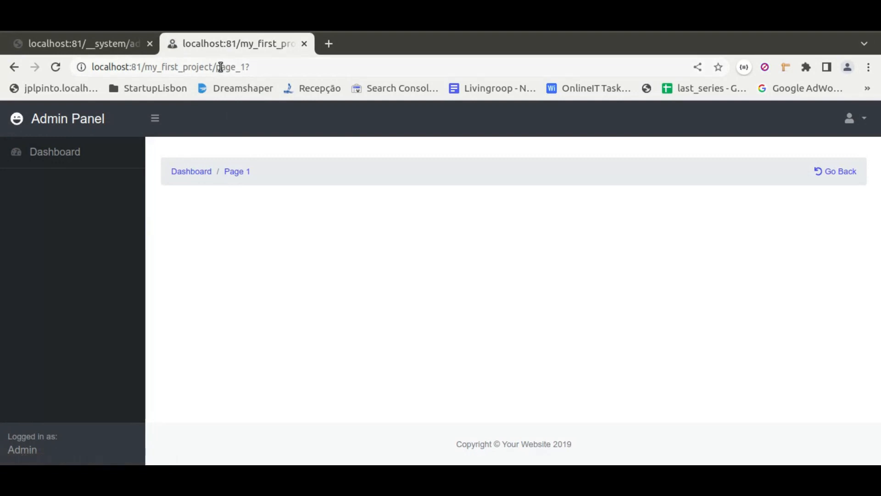
drag(215, 67, 243, 67)
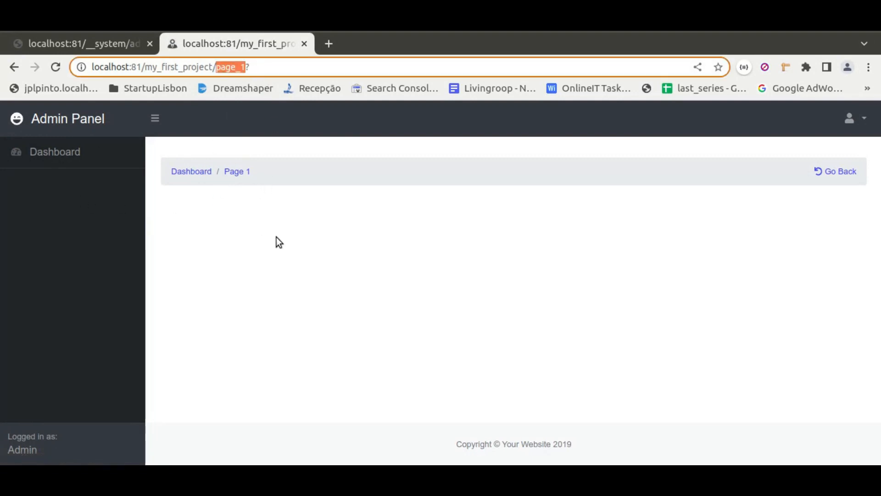
View the Edit Profile page and the user list of the styled project
click(852, 121)
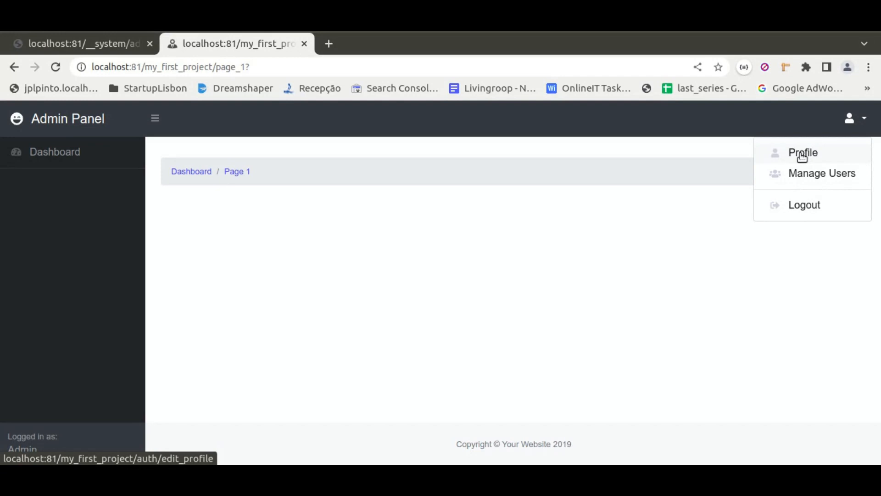
click(803, 155)
click(853, 124)
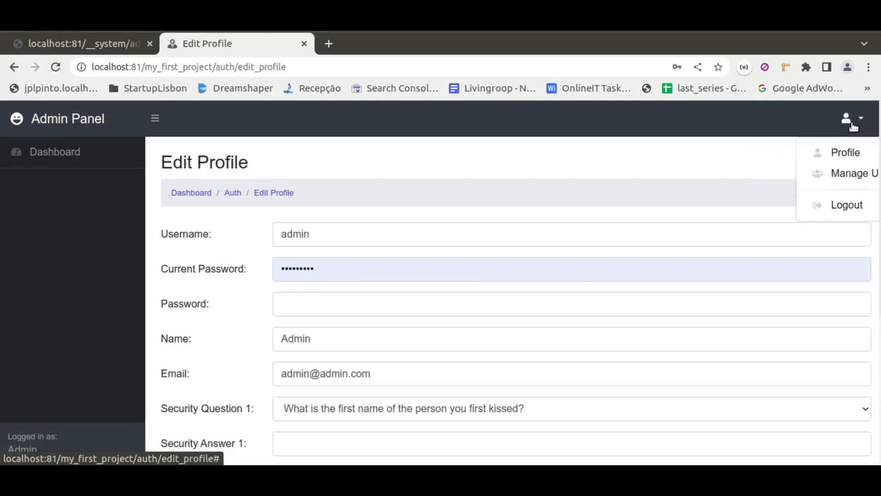
click(803, 174)
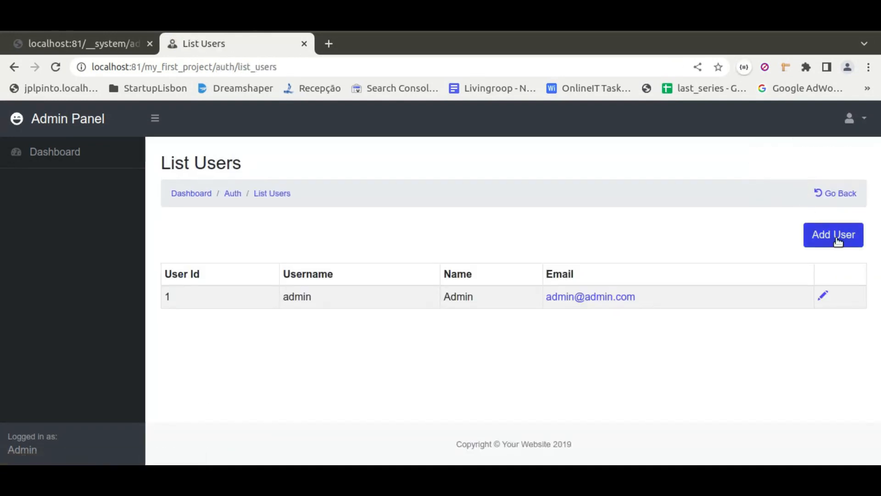
View the add-user page, return to the user list, and look through the admin user's edit form
click(837, 241)
click(854, 121)
click(828, 182)
click(822, 297)
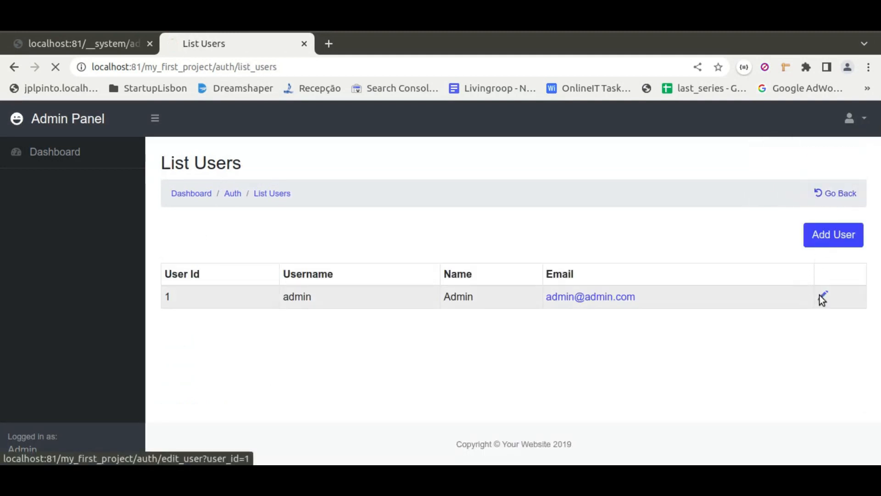
scroll(212, 286, down, 5)
scroll(215, 222, up, 5)
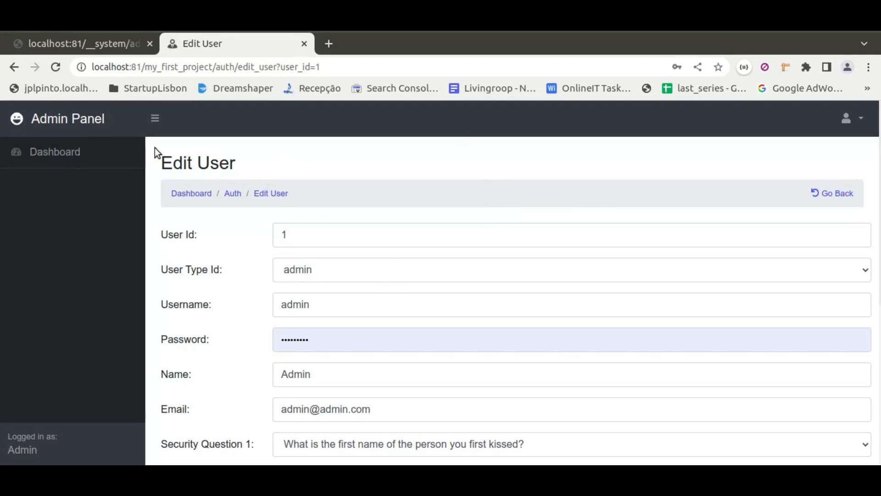
Log out of the project's Admin Panel
click(852, 119)
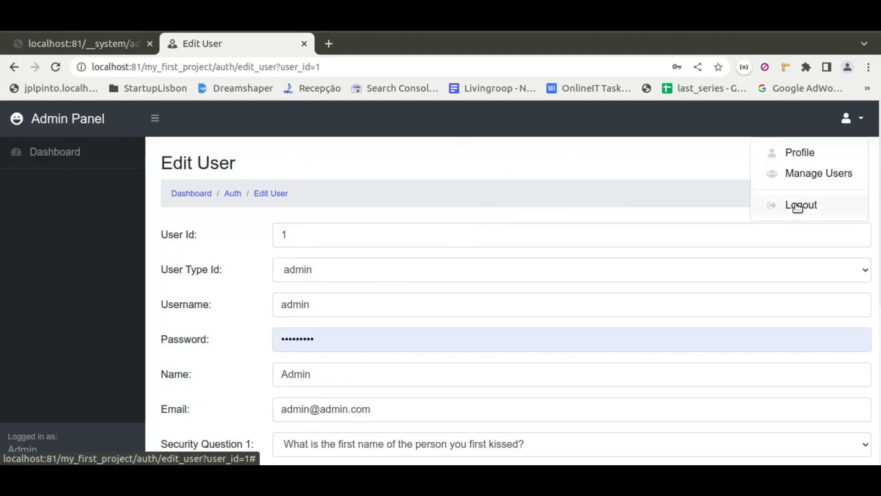
click(797, 205)
click(563, 235)
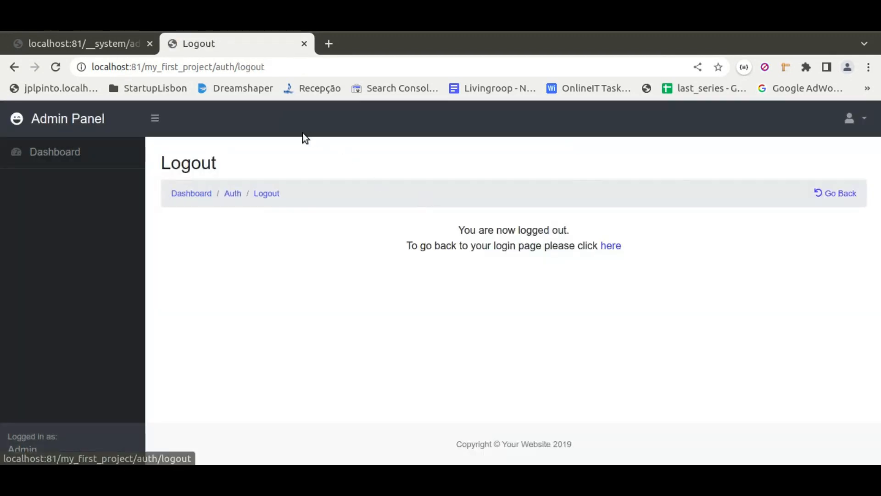
Return to Bloxtor, preview page_1 while logged out, and dismiss the access alert
click(69, 43)
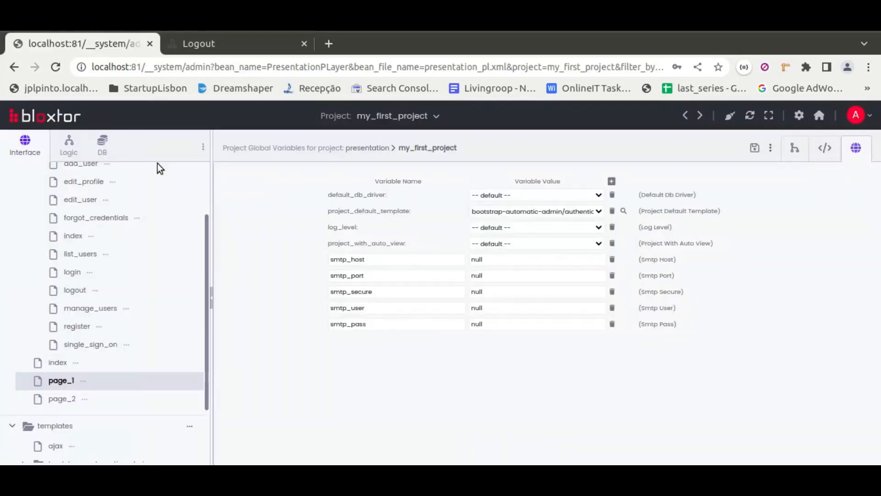
click(82, 383)
click(137, 209)
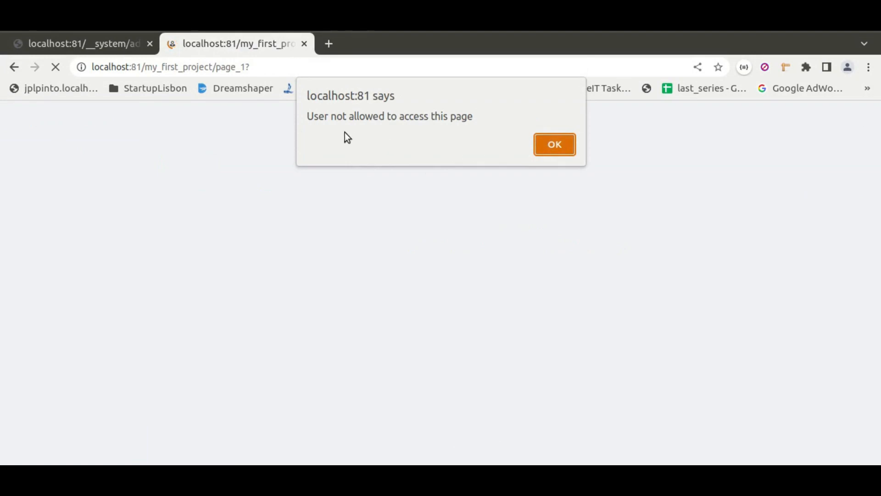
click(555, 145)
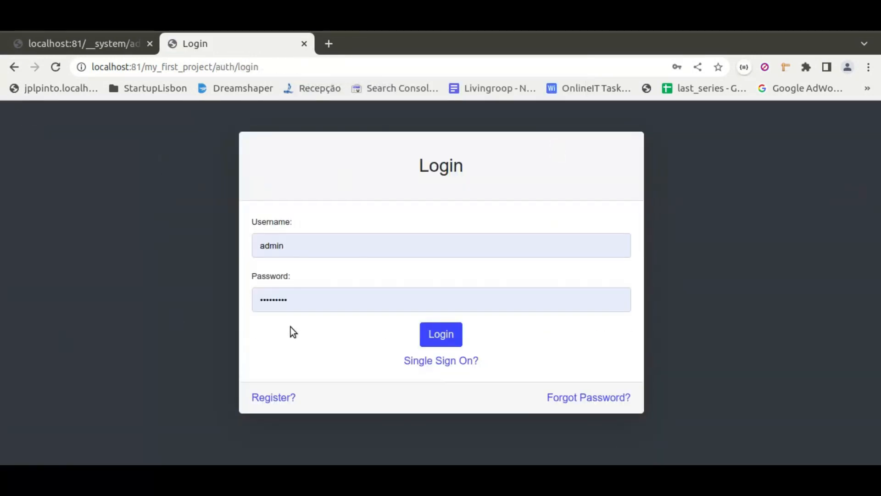
Return to Bloxtor and open page_1 in the visual page editor
click(95, 48)
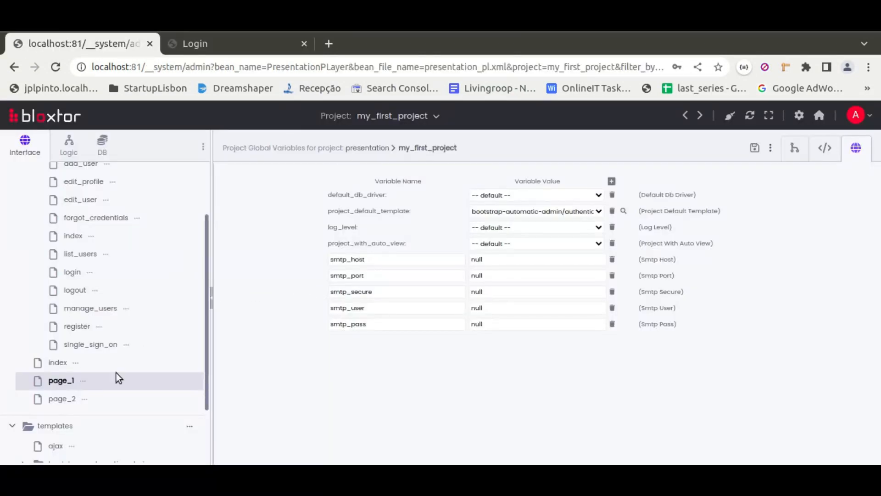
click(60, 385)
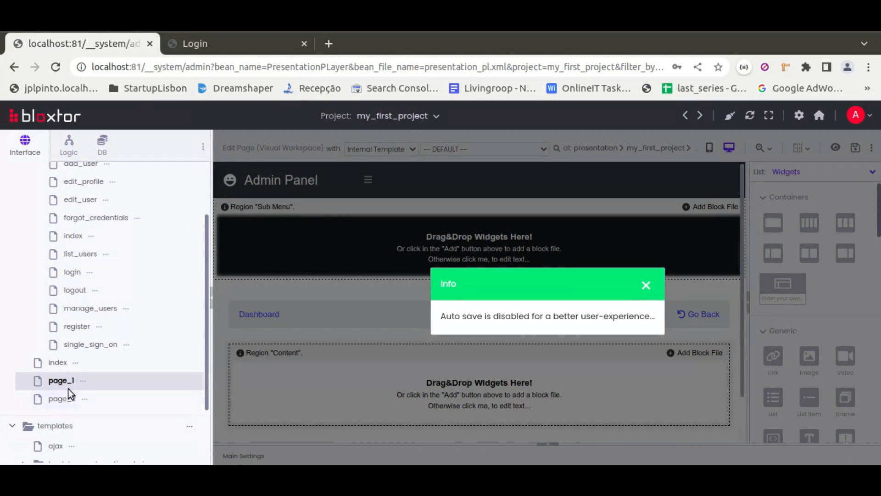
Look over the project's page list and open the user management panel for my_first_project
scroll(137, 326, up, 1)
scroll(137, 326, up, 1)
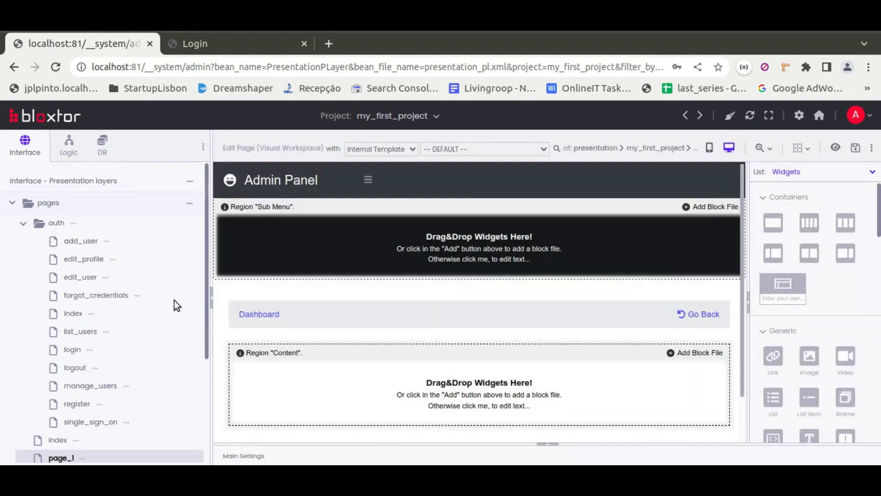
scroll(175, 300, down, 2)
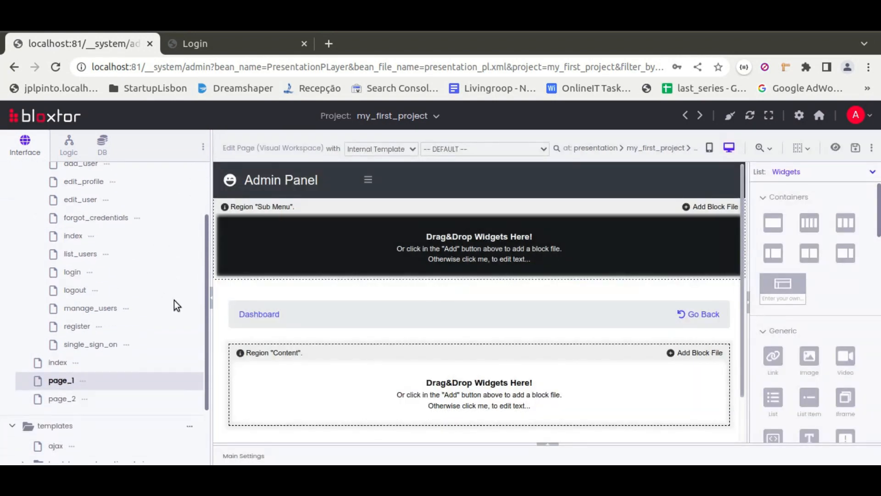
scroll(160, 273, up, 2)
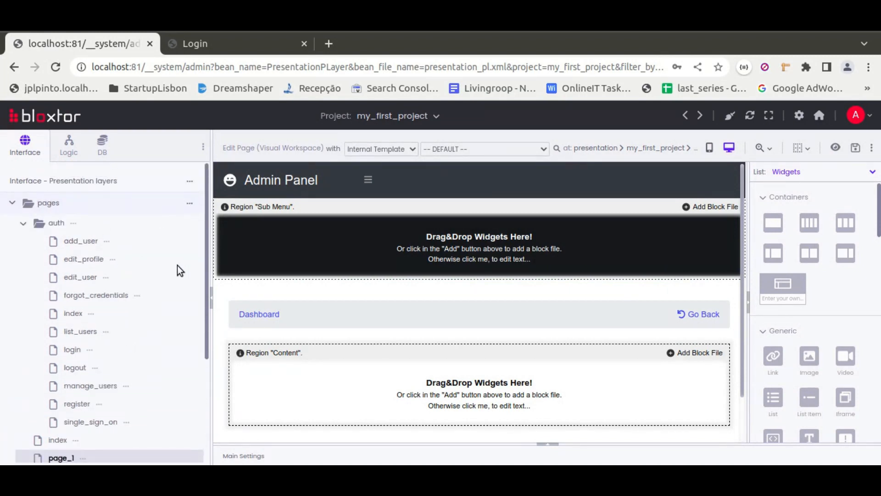
scroll(159, 354, down, 2)
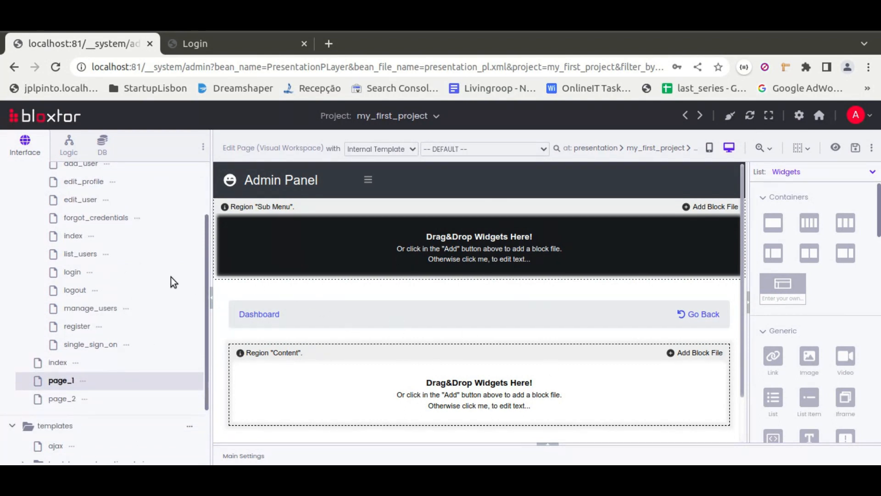
scroll(171, 277, up, 2)
click(189, 182)
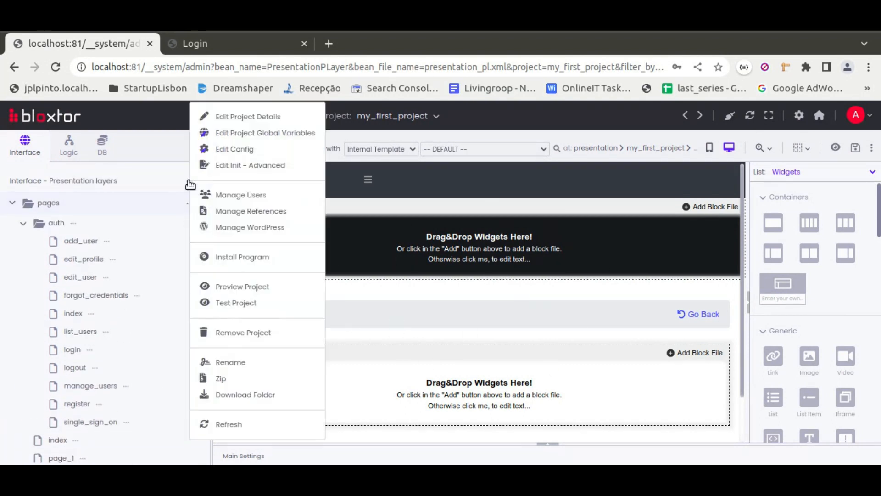
click(255, 194)
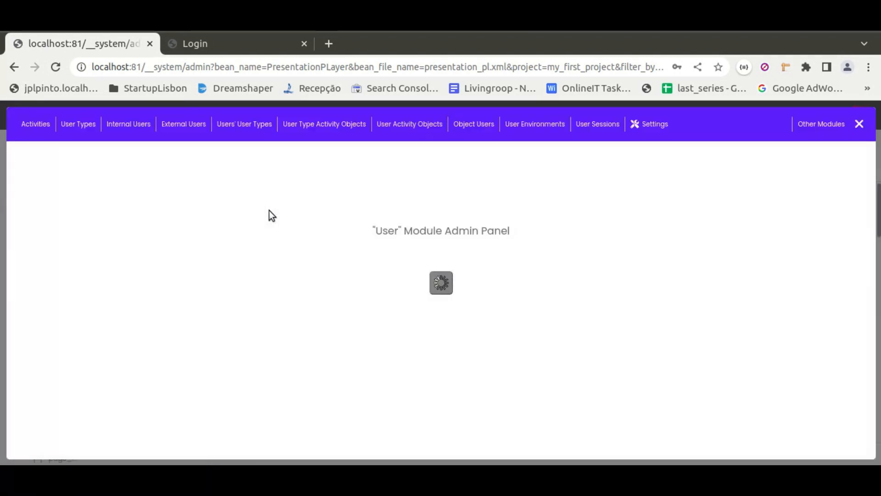